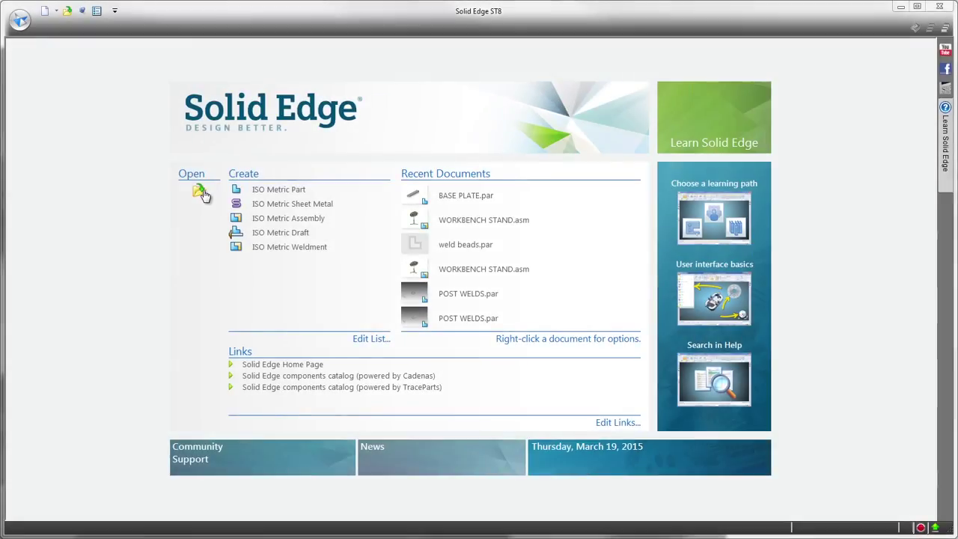
Step: Open WORKBENCH STAND.asm, filtering the file list to top-level assembly documents
{"action": "left_click", "coordinate": [199, 193]}
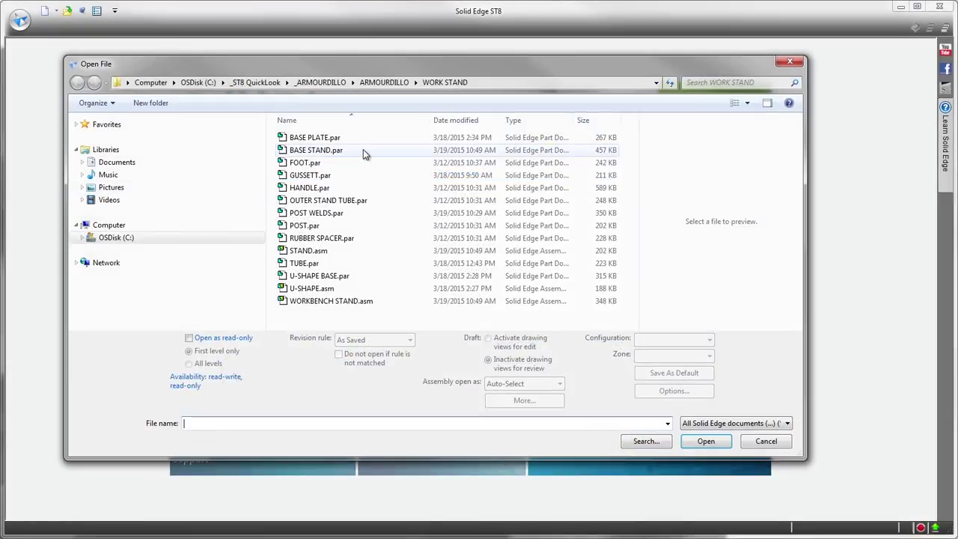
{"action": "left_click", "coordinate": [766, 424]}
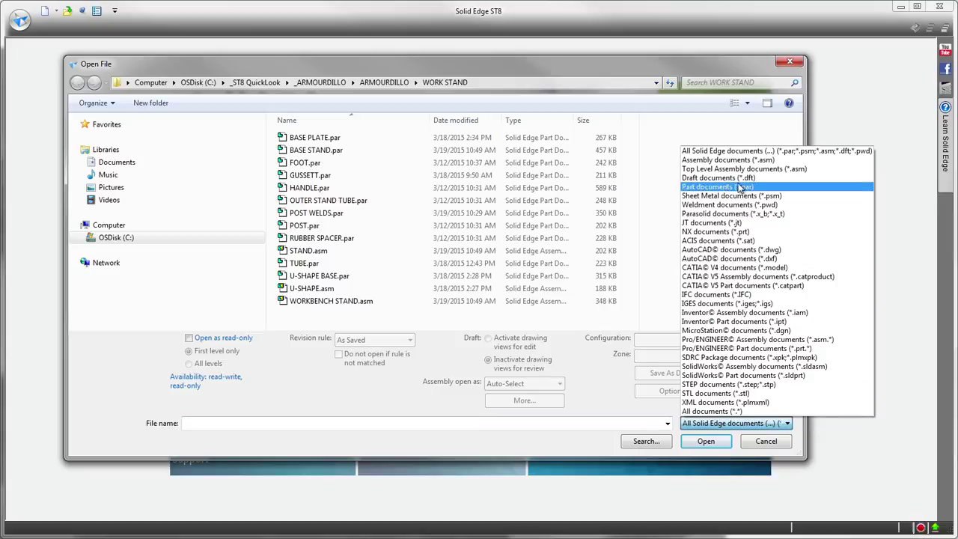
{"action": "left_click", "coordinate": [737, 160]}
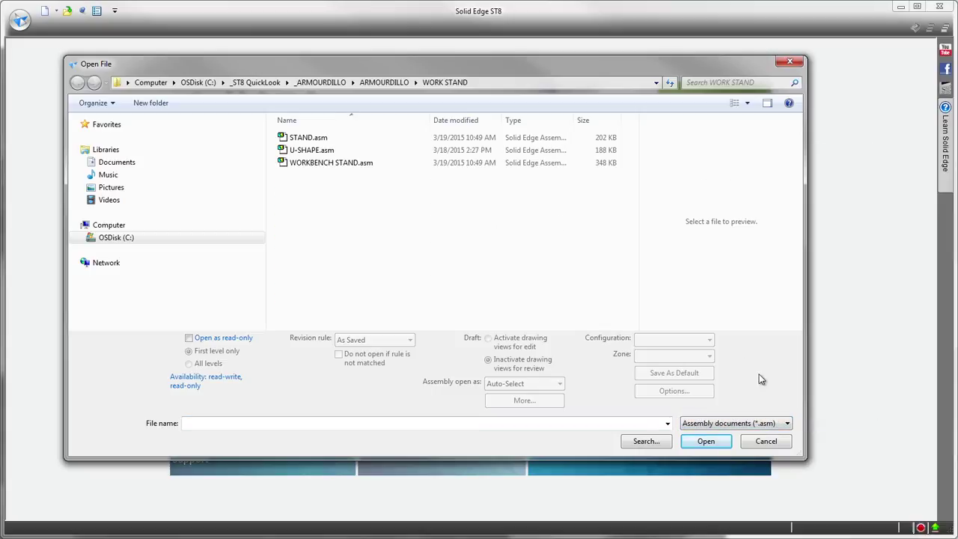
{"action": "left_click", "coordinate": [778, 425]}
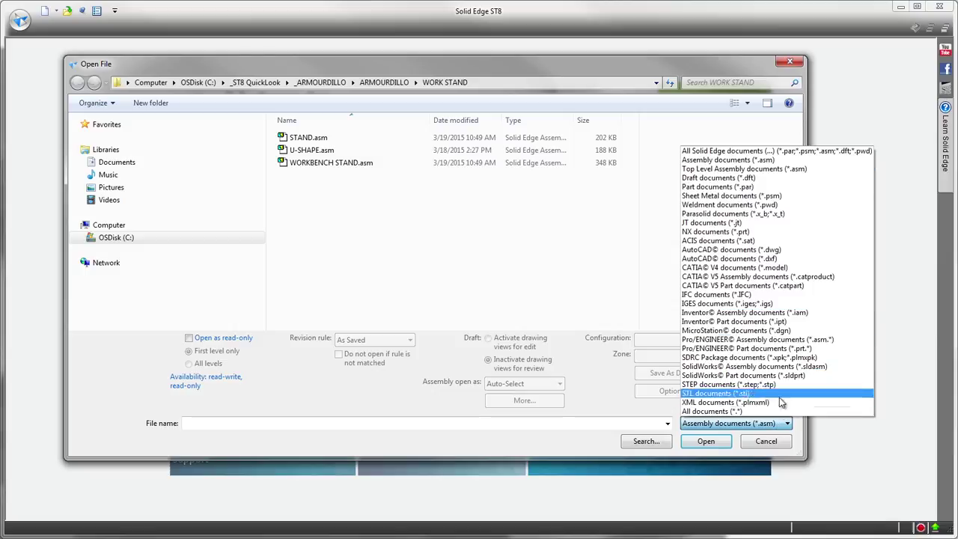
{"action": "left_click", "coordinate": [743, 170]}
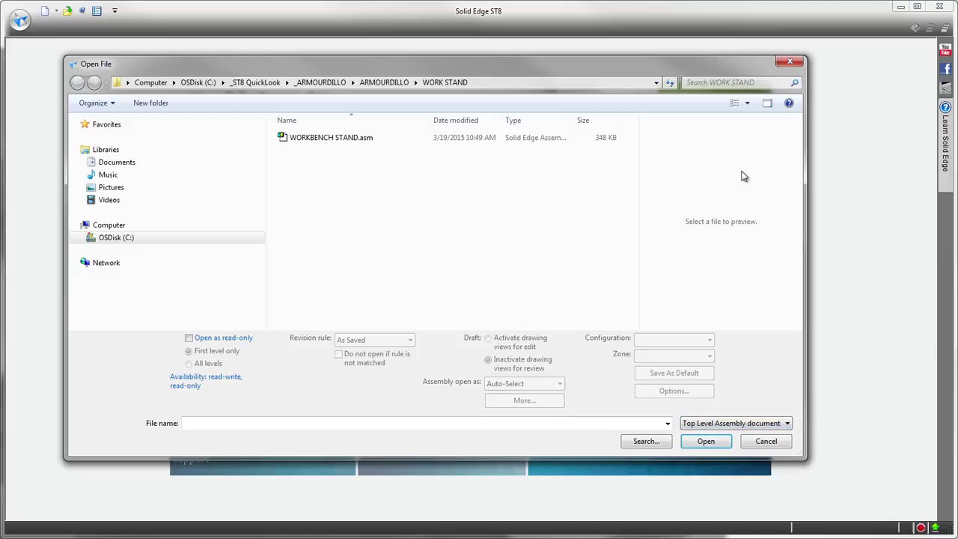
{"action": "left_click", "coordinate": [323, 137]}
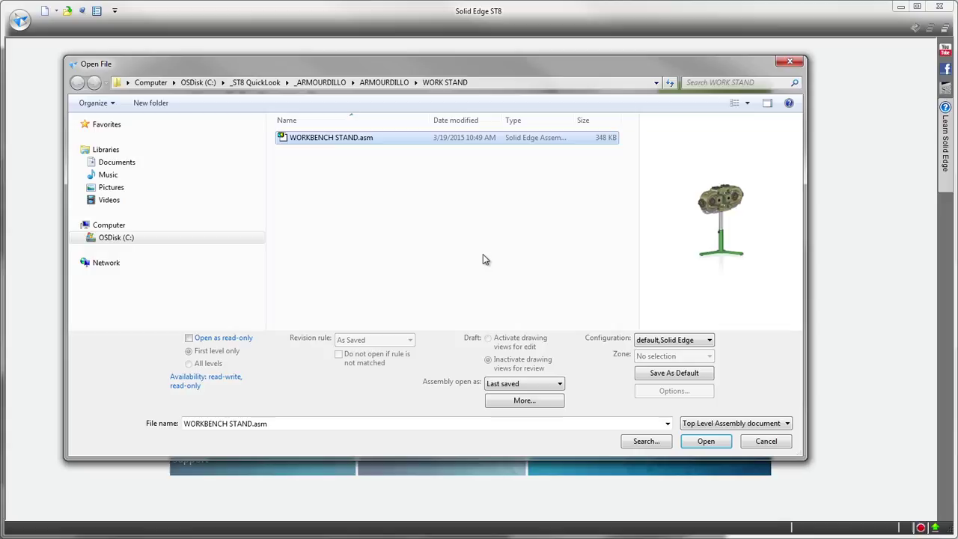
{"action": "left_click", "coordinate": [706, 441]}
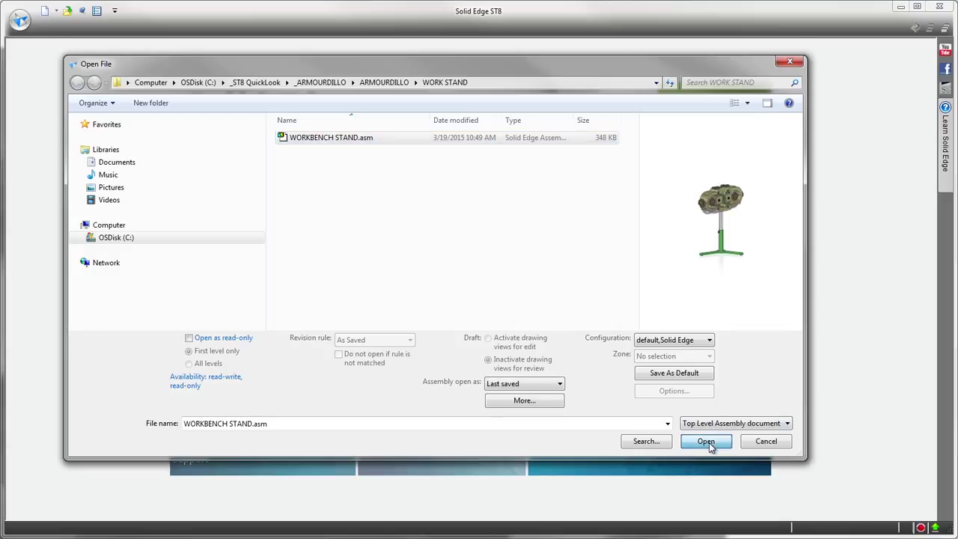
Step: Zoom to the post joint and push the base plate's side face out 1 mm
{"action": "scroll", "coordinate": [733, 207], "scroll_direction": "up", "scroll_amount": 1}
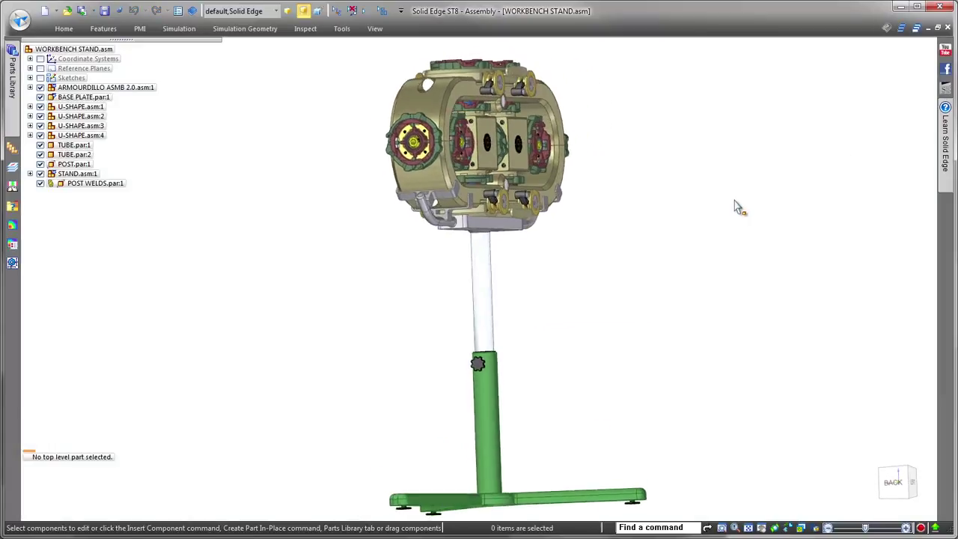
{"action": "scroll", "coordinate": [812, 216], "scroll_direction": "up", "scroll_amount": 3}
{"action": "scroll", "coordinate": [855, 254], "scroll_direction": "up", "scroll_amount": 2}
{"action": "scroll", "coordinate": [756, 312], "scroll_direction": "up", "scroll_amount": 2}
{"action": "middle_click_drag", "start_coordinate": [755, 313], "coordinate": [696, 365]}
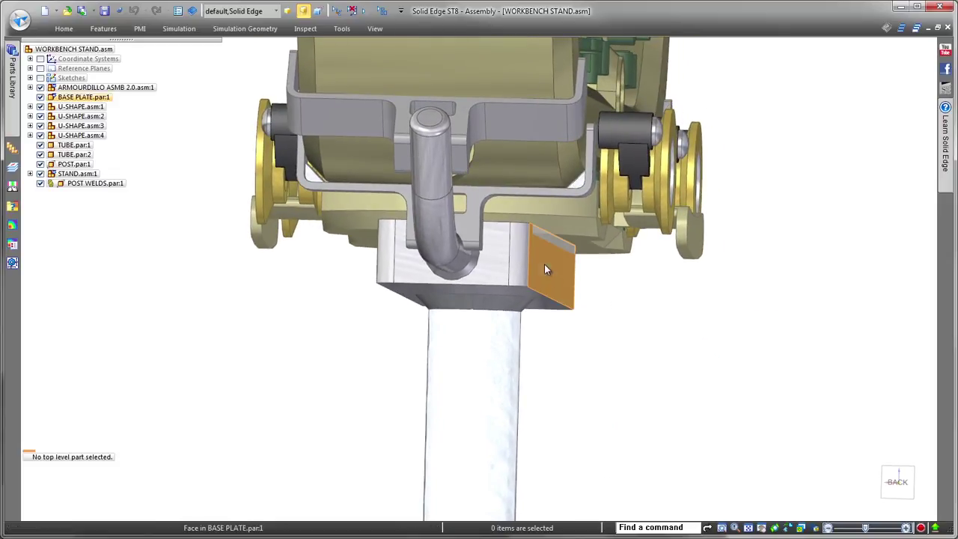
{"action": "left_click", "coordinate": [566, 279]}
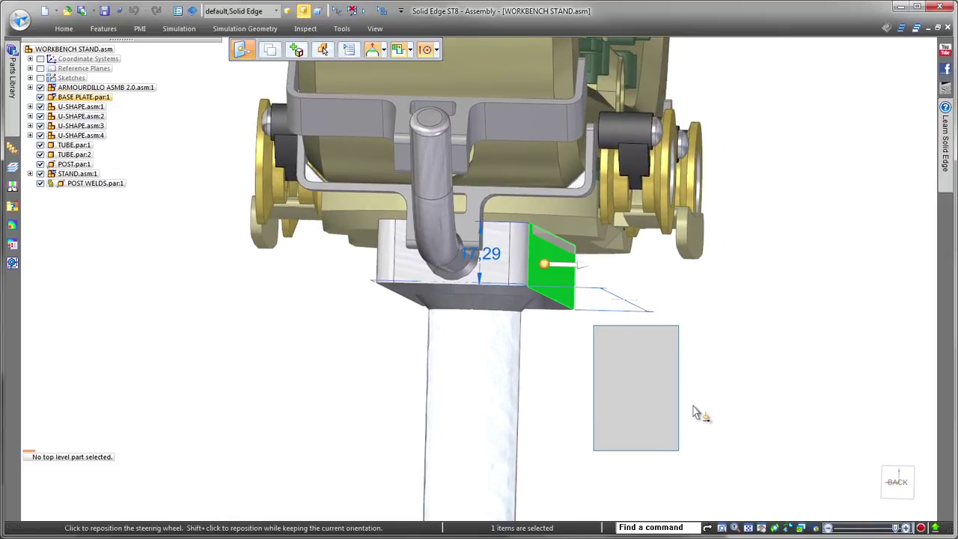
{"action": "left_click", "coordinate": [586, 273]}
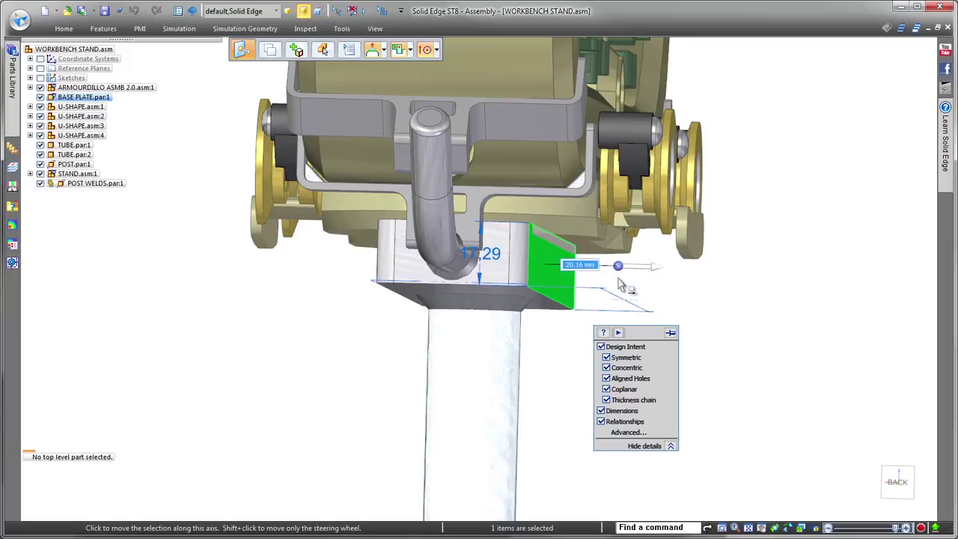
{"action": "type", "text": "1"}
{"action": "key", "text": "Return"}
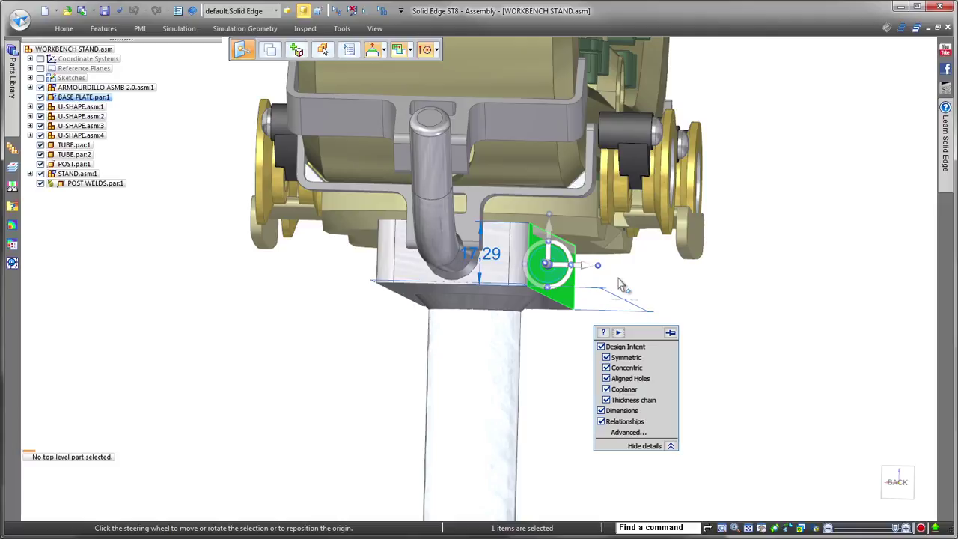
Step: Move the base plate side face a further 11 mm, then reselect the plate
{"action": "left_click", "coordinate": [586, 273]}
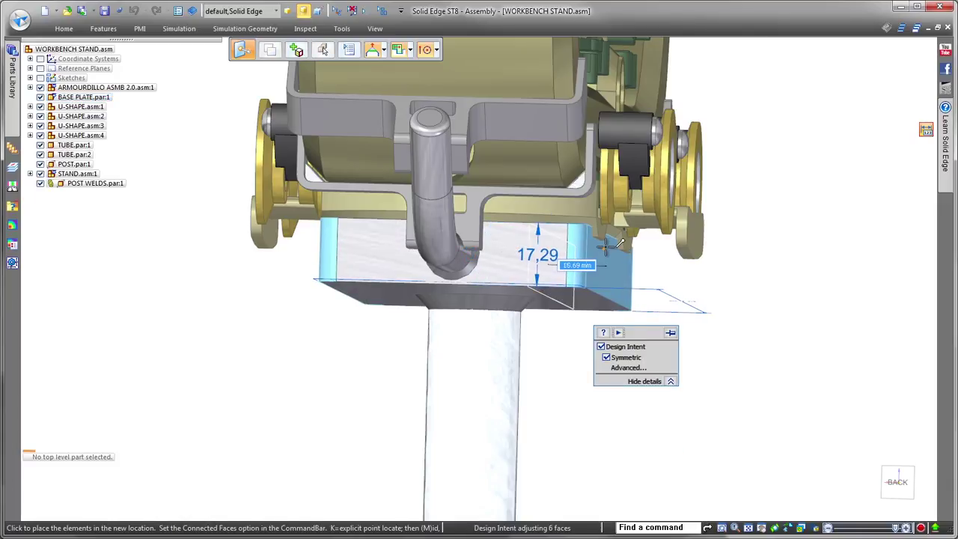
{"action": "type", "text": "11"}
{"action": "key", "text": "Return"}
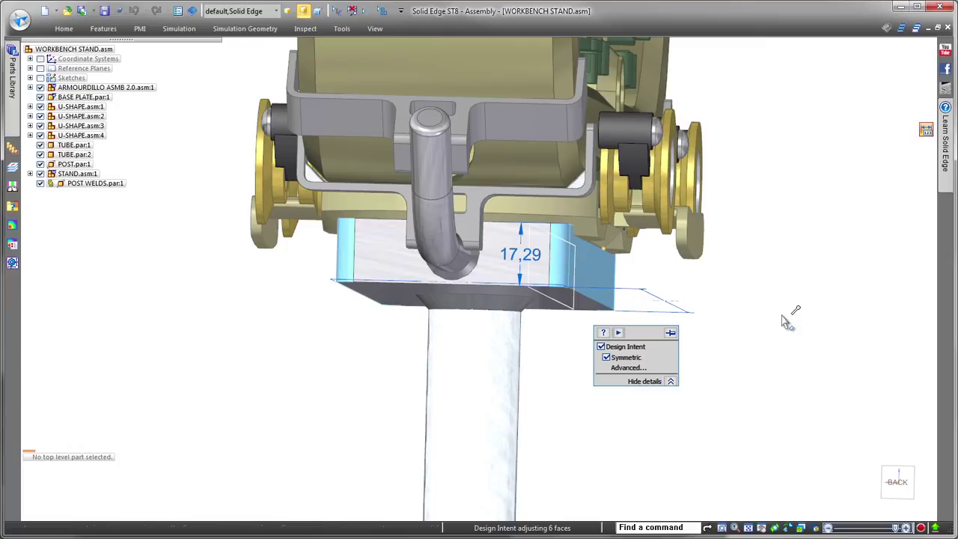
{"action": "left_click", "coordinate": [781, 321]}
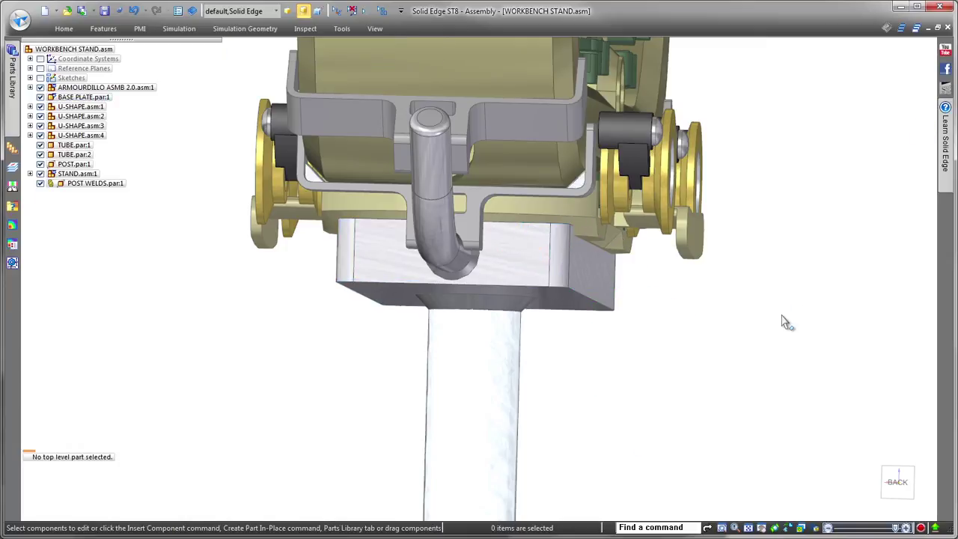
{"action": "middle_click_drag", "start_coordinate": [782, 321], "coordinate": [750, 342]}
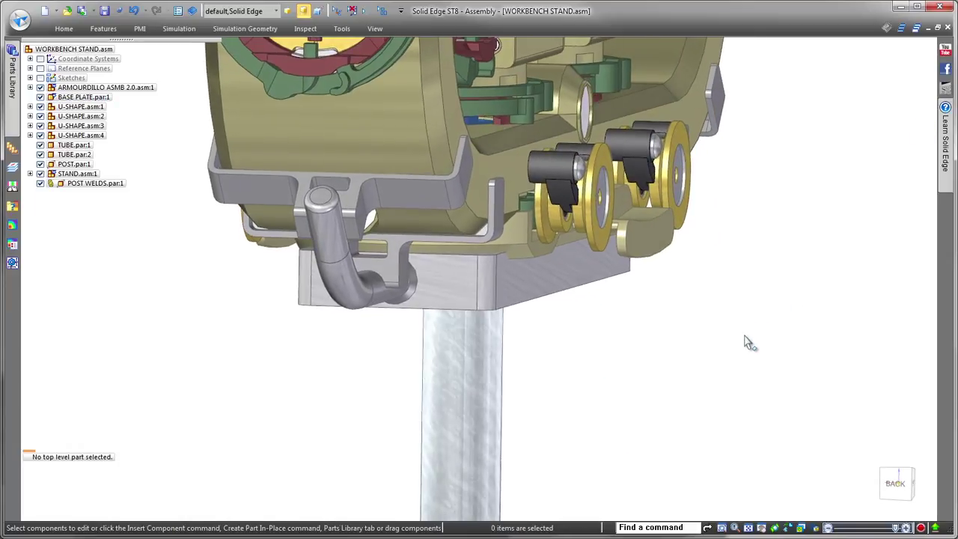
{"action": "left_click", "coordinate": [606, 278]}
Step: Edit BASE PLATE in place, briefly hiding and reshowing the ARMOURDILLO head
{"action": "left_click", "coordinate": [649, 327]}
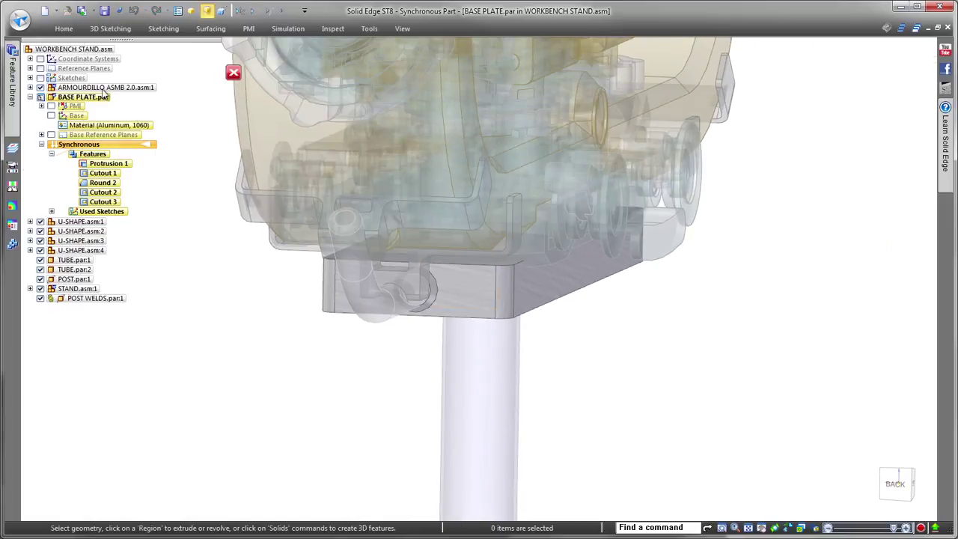
{"action": "left_click", "coordinate": [40, 88]}
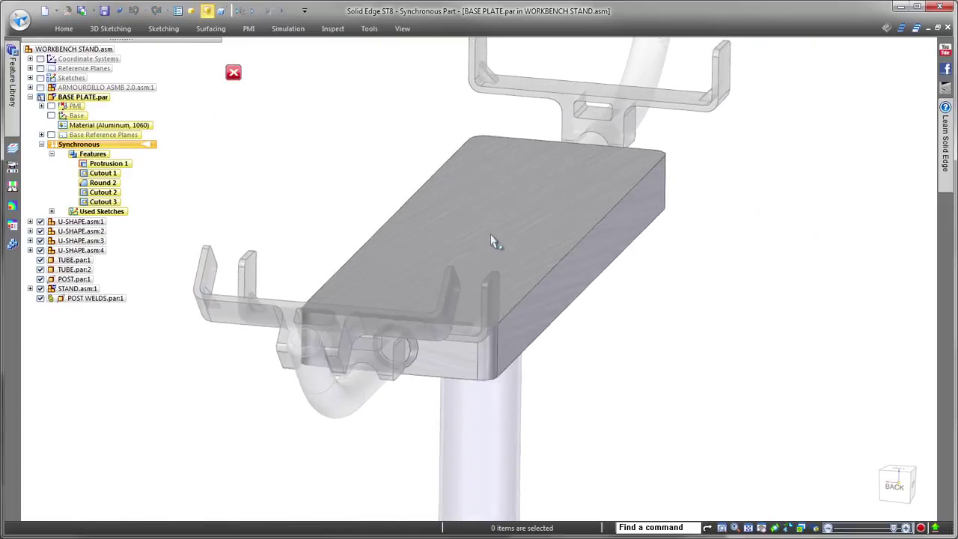
{"action": "left_click", "coordinate": [40, 88]}
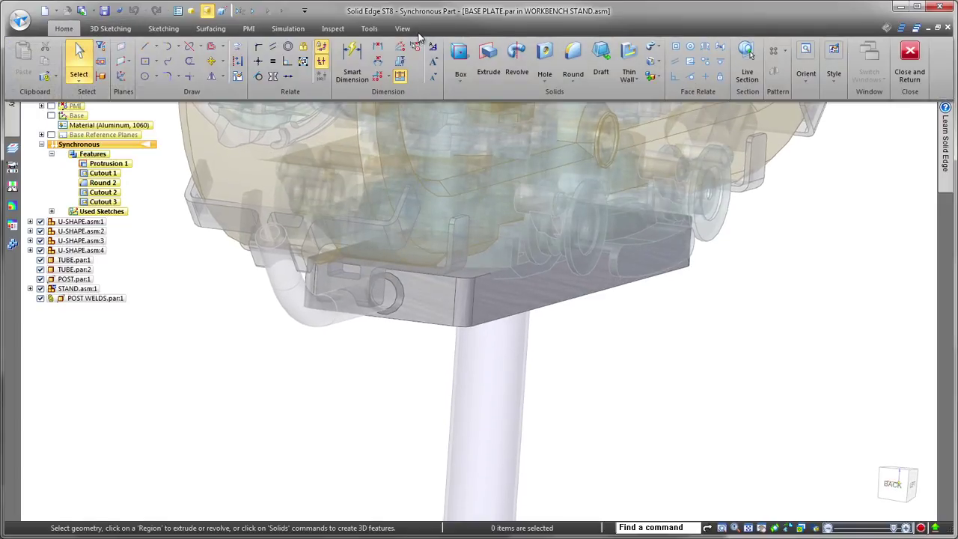
Step: Subtract the ARMOURDILLO head from the base plate as the target body
{"action": "left_click", "coordinate": [652, 79]}
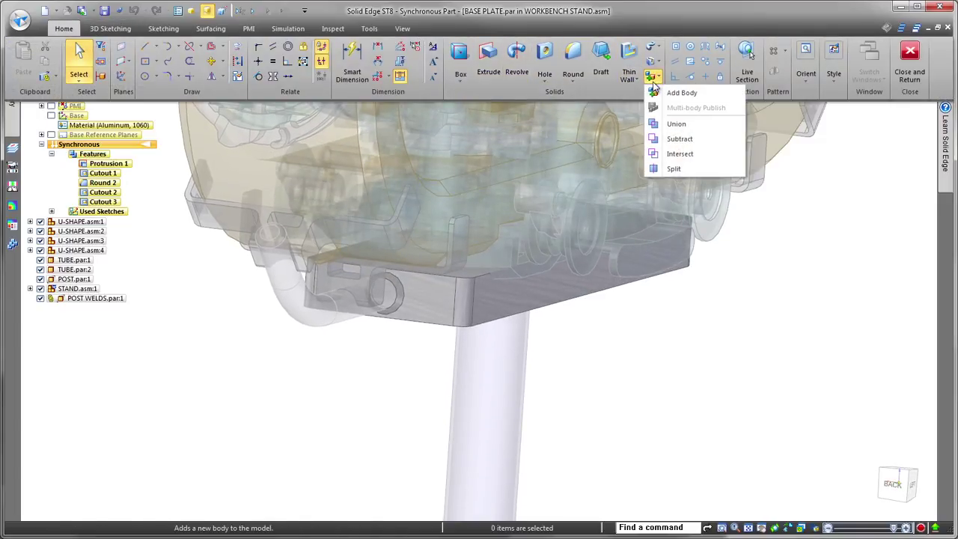
{"action": "left_click", "coordinate": [679, 139]}
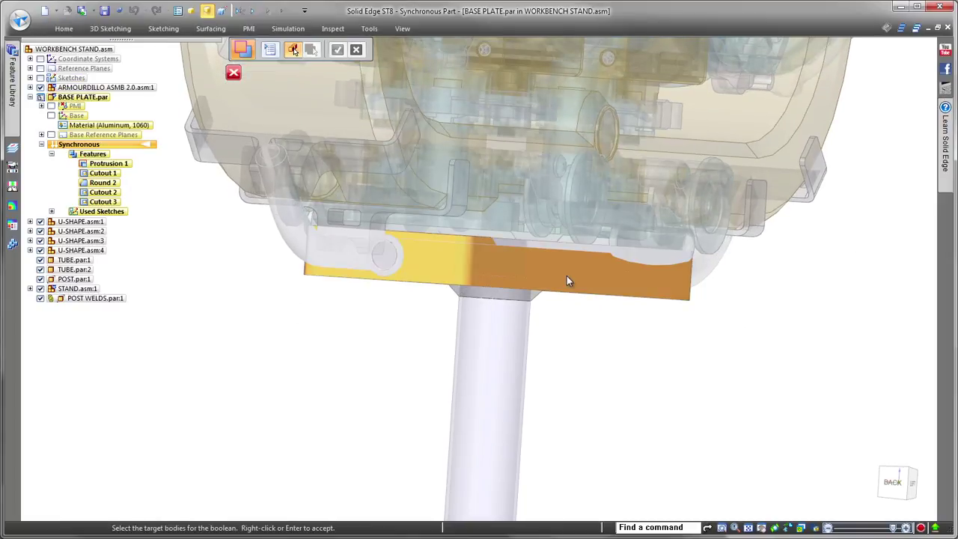
{"action": "left_click", "coordinate": [567, 280]}
{"action": "right_click", "coordinate": [778, 372]}
{"action": "middle_click_drag", "start_coordinate": [776, 370], "coordinate": [849, 387]}
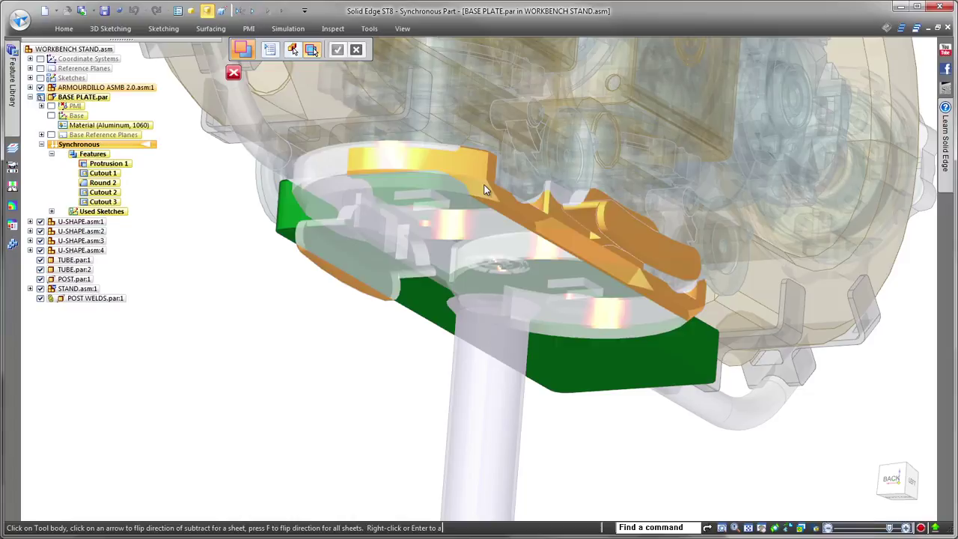
{"action": "left_click", "coordinate": [486, 193]}
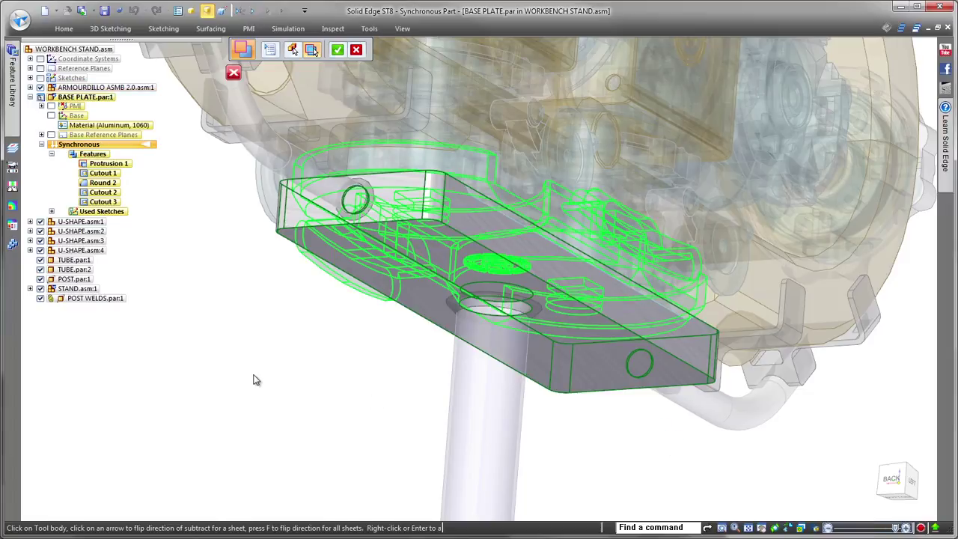
{"action": "right_click", "coordinate": [253, 380]}
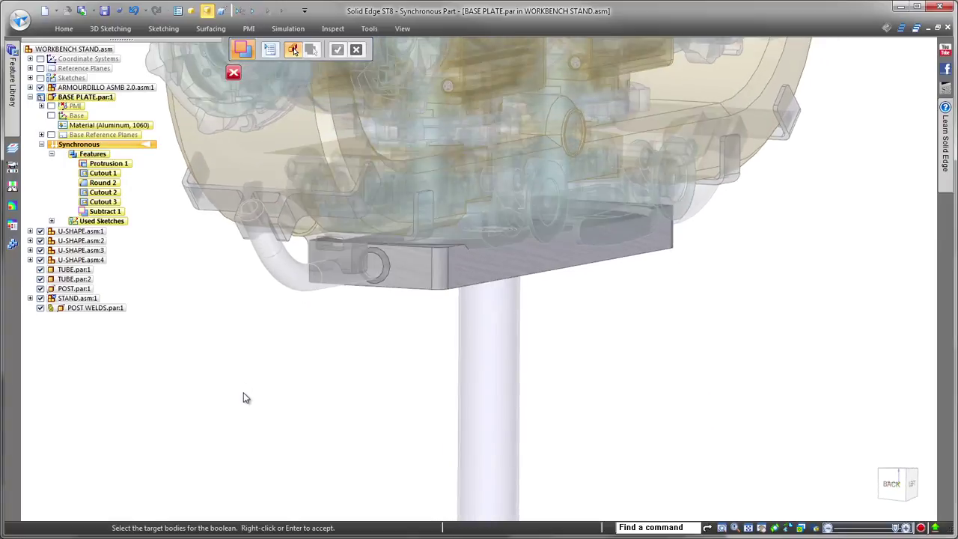
Step: Hide the ARMOURDILLO head, exit the boolean command, and show the sketches
{"action": "left_click", "coordinate": [41, 87]}
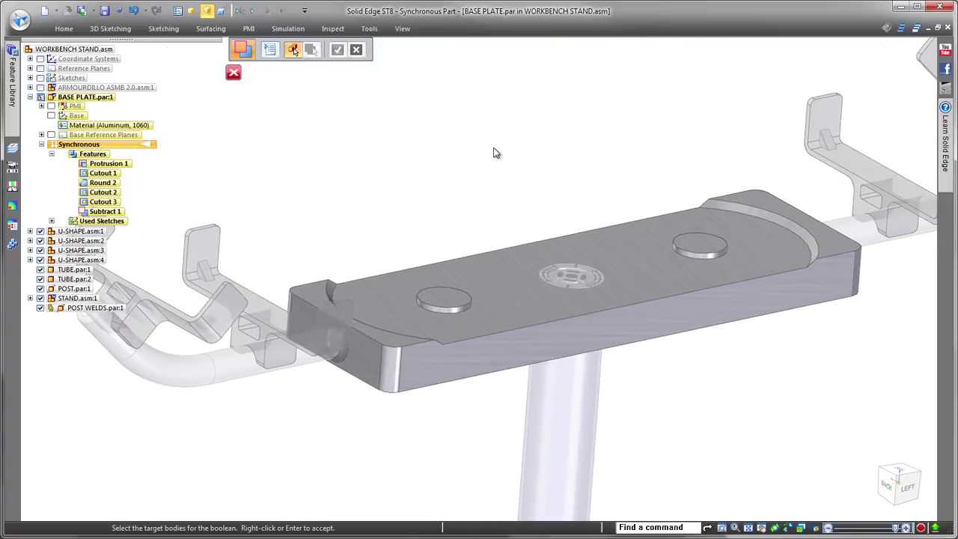
{"action": "key", "text": "Escape"}
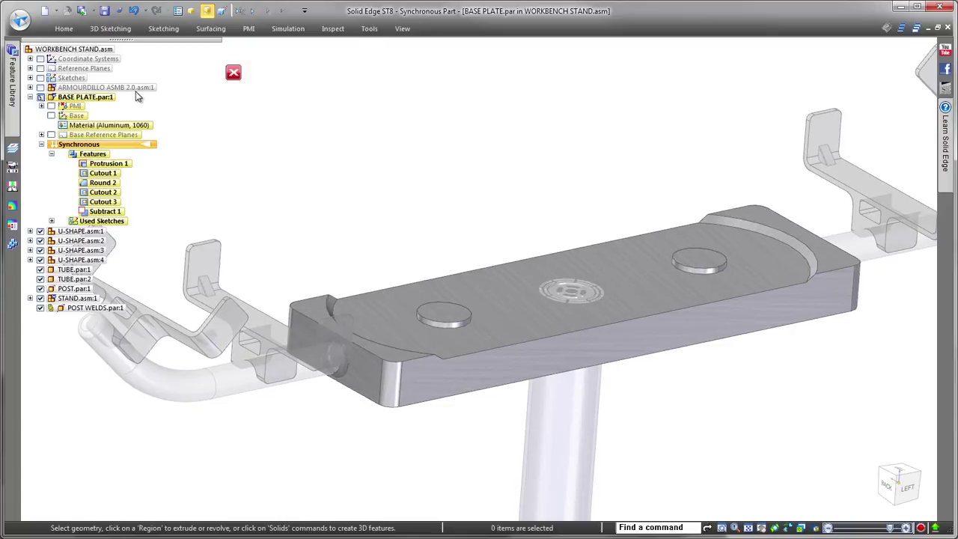
{"action": "left_click", "coordinate": [40, 78]}
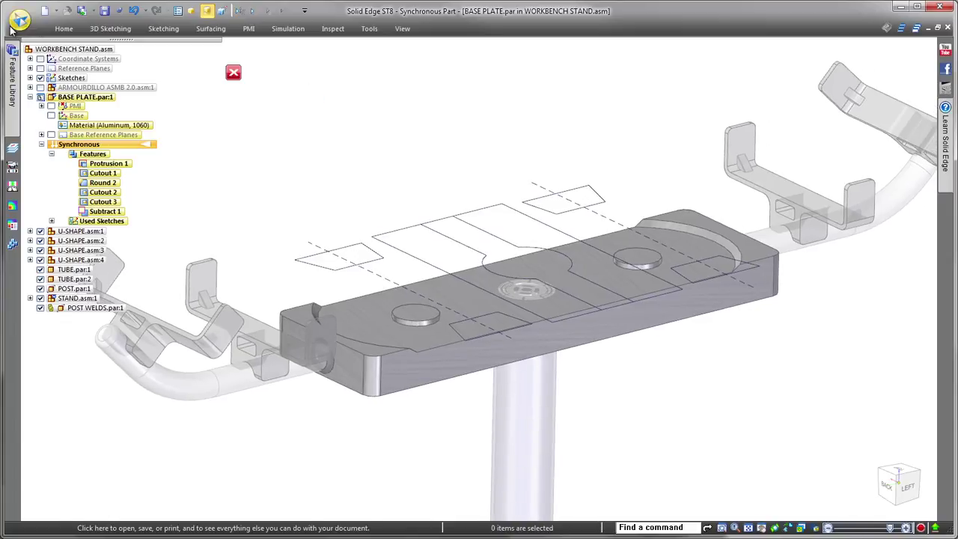
Step: Extrude-cut the centre slot through the base plate and hide the sketches
{"action": "left_click", "coordinate": [63, 28]}
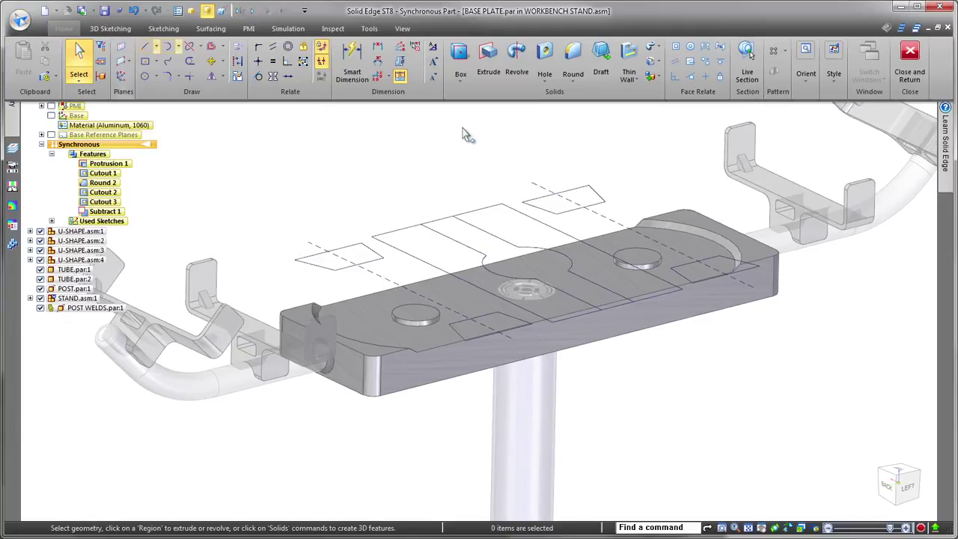
{"action": "left_click", "coordinate": [488, 75]}
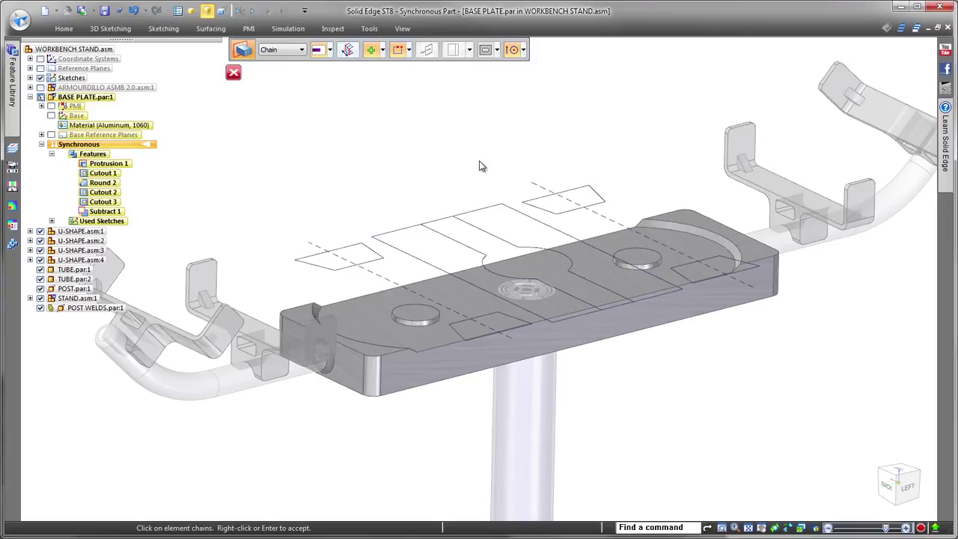
{"action": "left_click", "coordinate": [482, 234]}
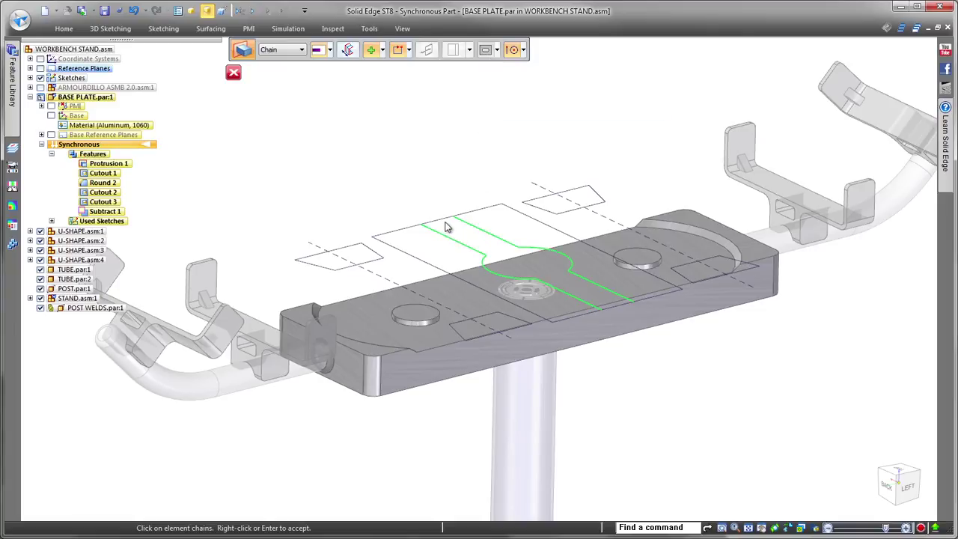
{"action": "right_click", "coordinate": [659, 366]}
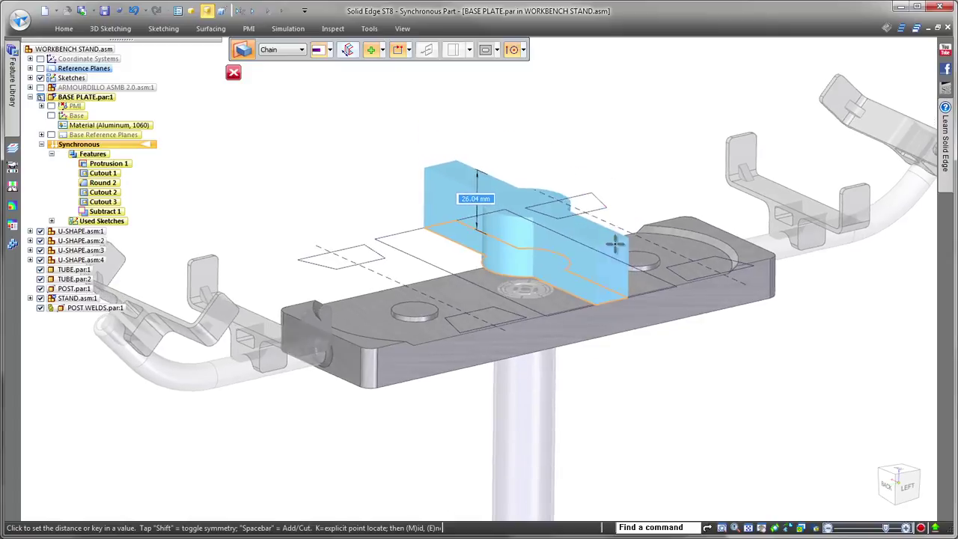
{"action": "key", "text": "space"}
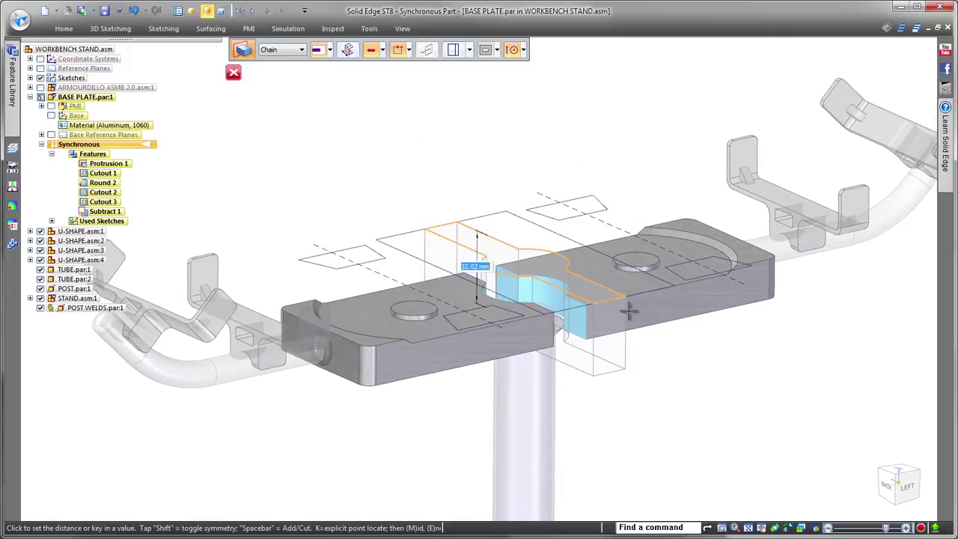
{"action": "left_click", "coordinate": [635, 318]}
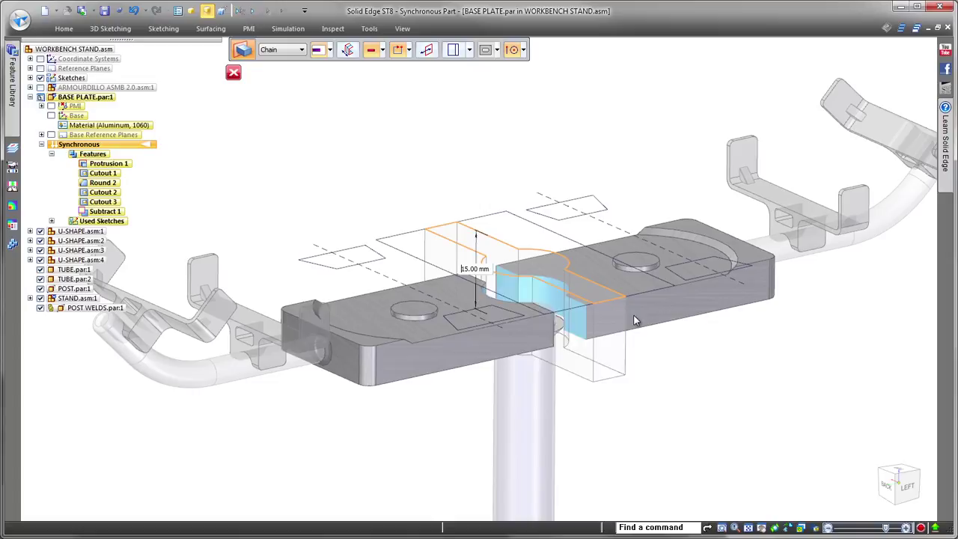
{"action": "left_click", "coordinate": [41, 78]}
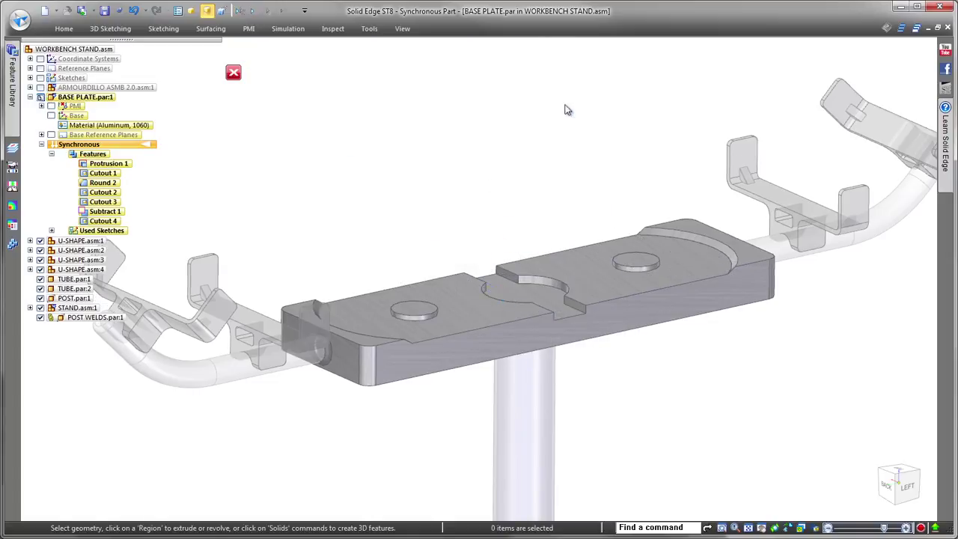
Step: Round the centre slot faces with a 1 mm round
{"action": "left_click", "coordinate": [63, 28]}
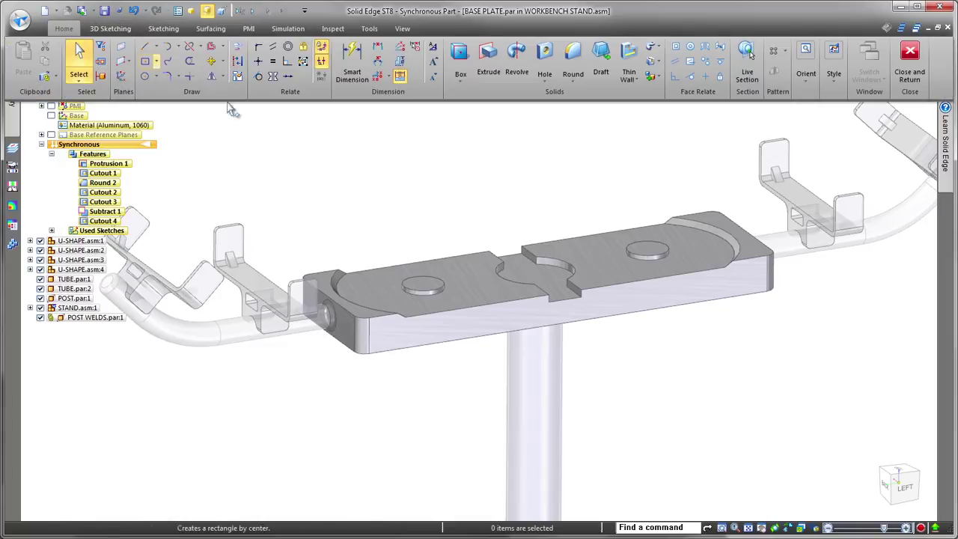
{"action": "left_click", "coordinate": [572, 58]}
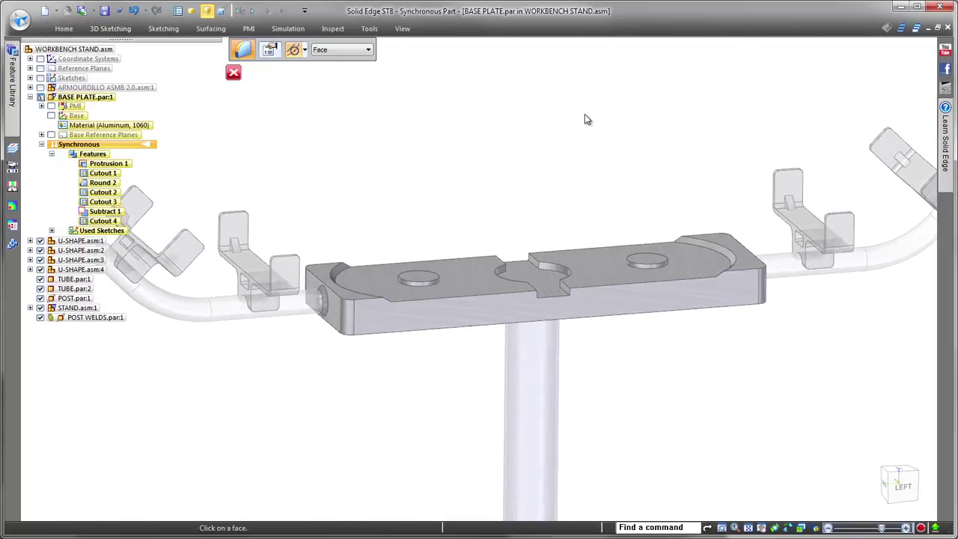
{"action": "middle_click_drag", "start_coordinate": [585, 116], "coordinate": [486, 244]}
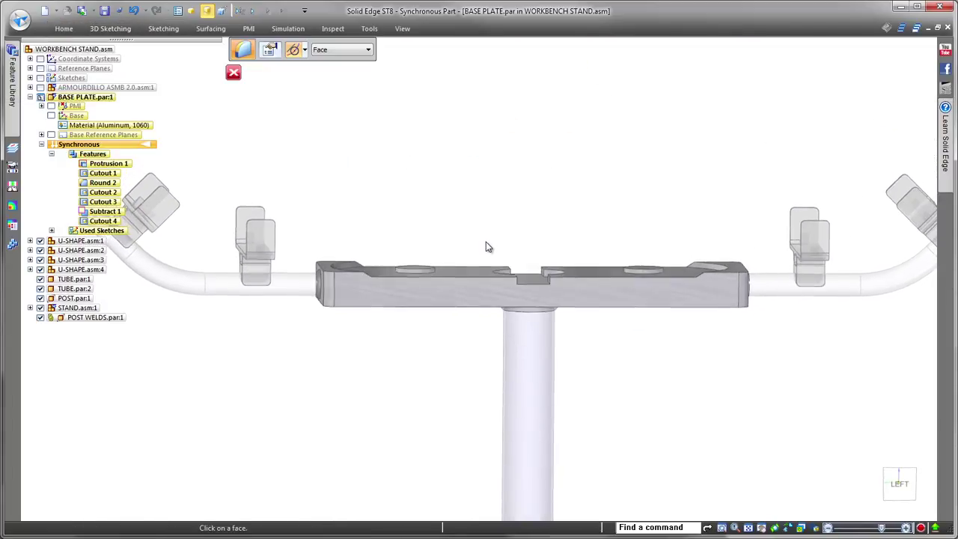
{"action": "left_click", "coordinate": [574, 296]}
{"action": "middle_click_drag", "start_coordinate": [588, 152], "coordinate": [585, 137]}
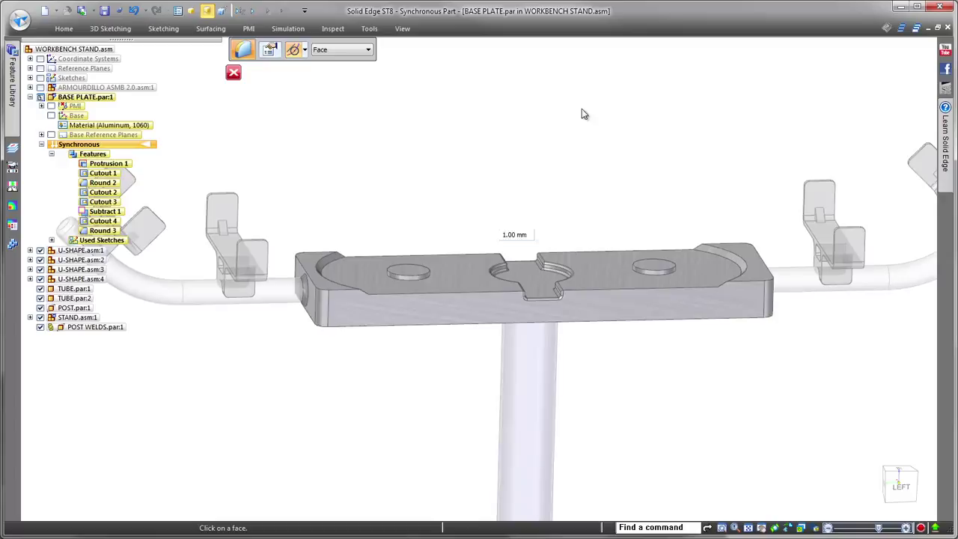
{"action": "mouse_move", "coordinate": [581, 112]}
{"action": "middle_mouse_down"}
{"action": "mouse_move", "coordinate": [587, 100]}
{"action": "mouse_move", "coordinate": [534, 87]}
{"action": "middle_mouse_up"}
{"action": "scroll", "coordinate": [588, 100], "scroll_direction": "down", "scroll_amount": 3}
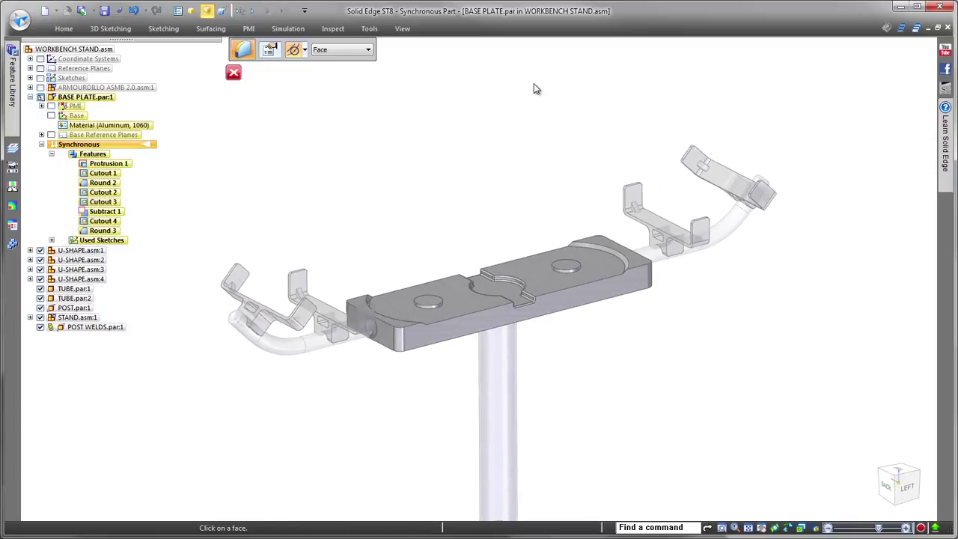
Step: Return to the assembly and create steel part FIXTURE WELDS in place from ISO WELD BEADS
{"action": "left_click", "coordinate": [234, 74]}
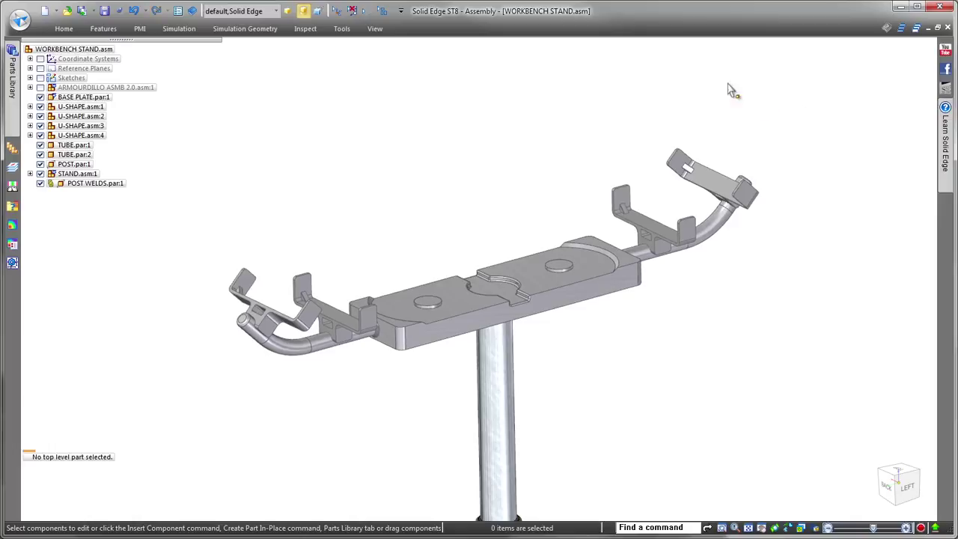
{"action": "left_click", "coordinate": [42, 89]}
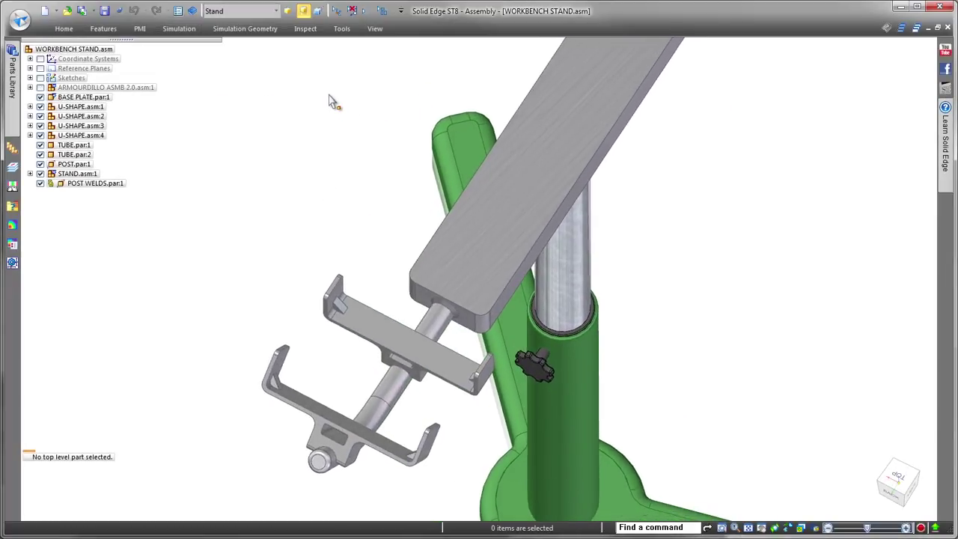
{"action": "left_click", "coordinate": [63, 29]}
{"action": "left_click", "coordinate": [270, 56]}
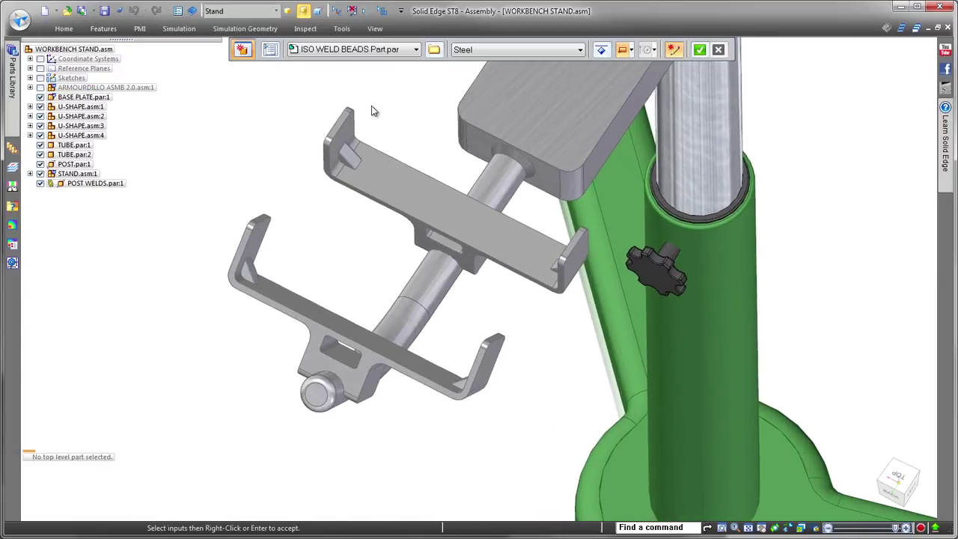
{"action": "left_click", "coordinate": [434, 50]}
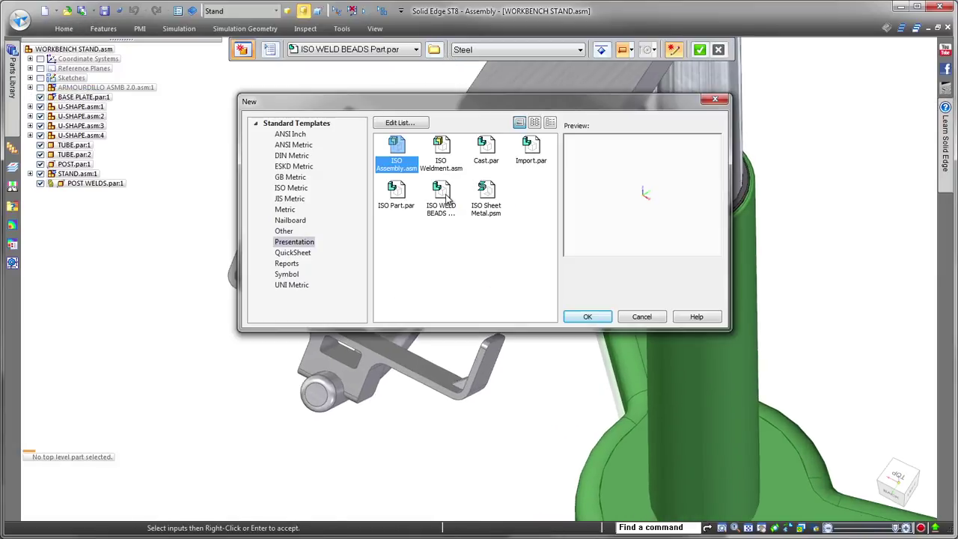
{"action": "key", "text": "Escape"}
{"action": "left_click", "coordinate": [699, 50]}
{"action": "type", "text": "FIXTURE WELDS"}
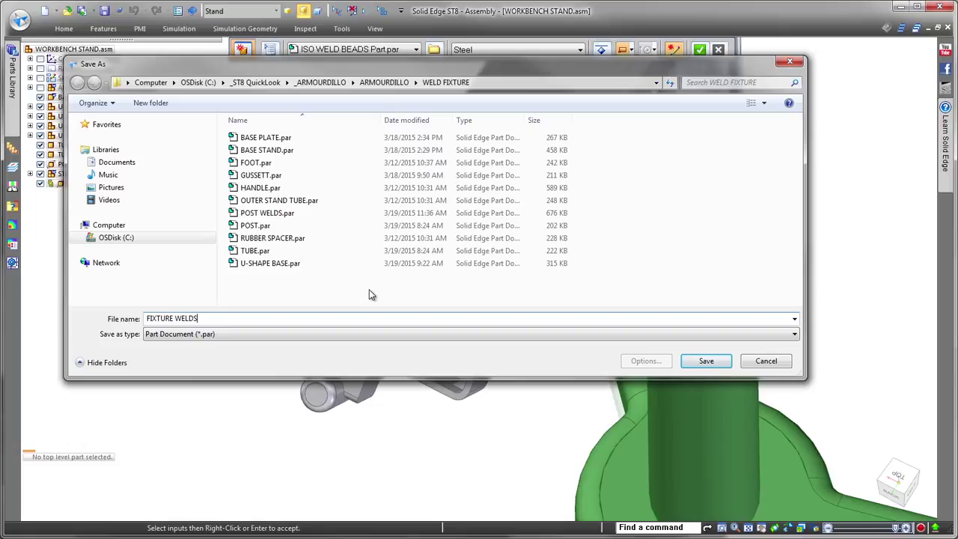
{"action": "left_click", "coordinate": [703, 362]}
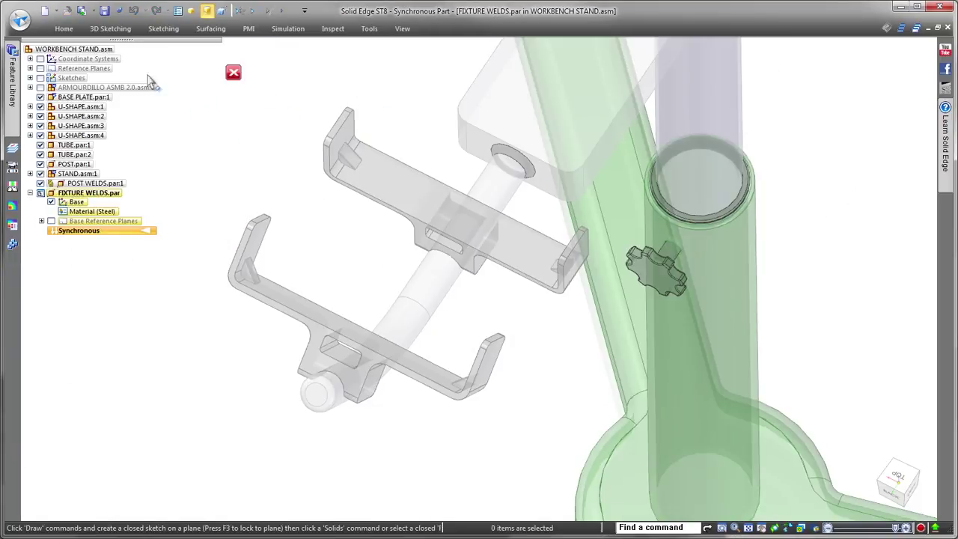
Step: Add a fillet weld joining the fixture tube to the U-shaped bracket
{"action": "left_click", "coordinate": [66, 29]}
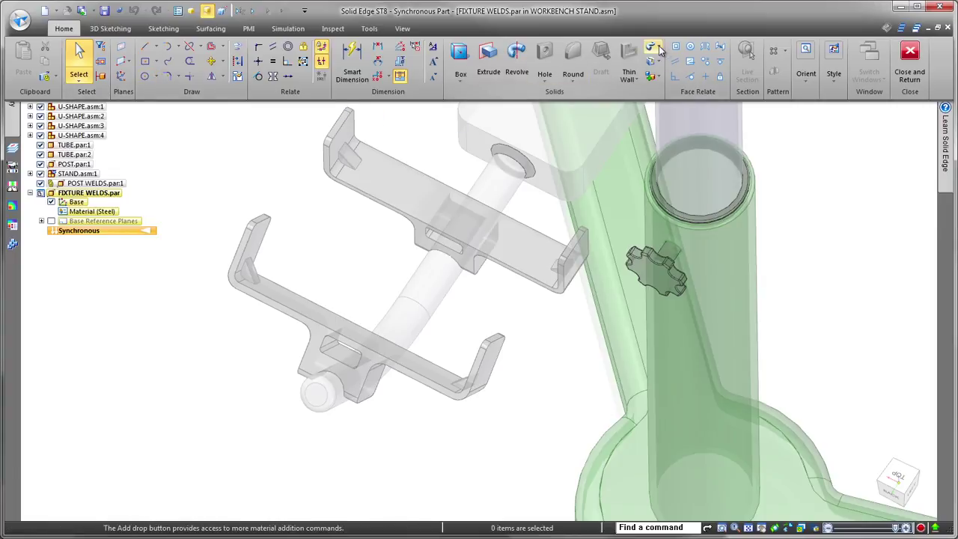
{"action": "left_click", "coordinate": [659, 49]}
{"action": "left_click", "coordinate": [692, 141]}
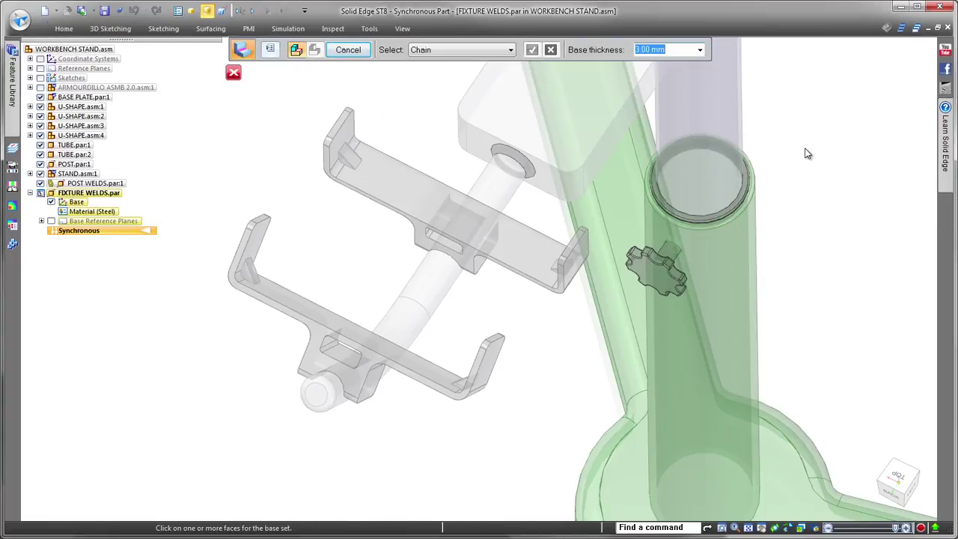
{"action": "left_click", "coordinate": [339, 402]}
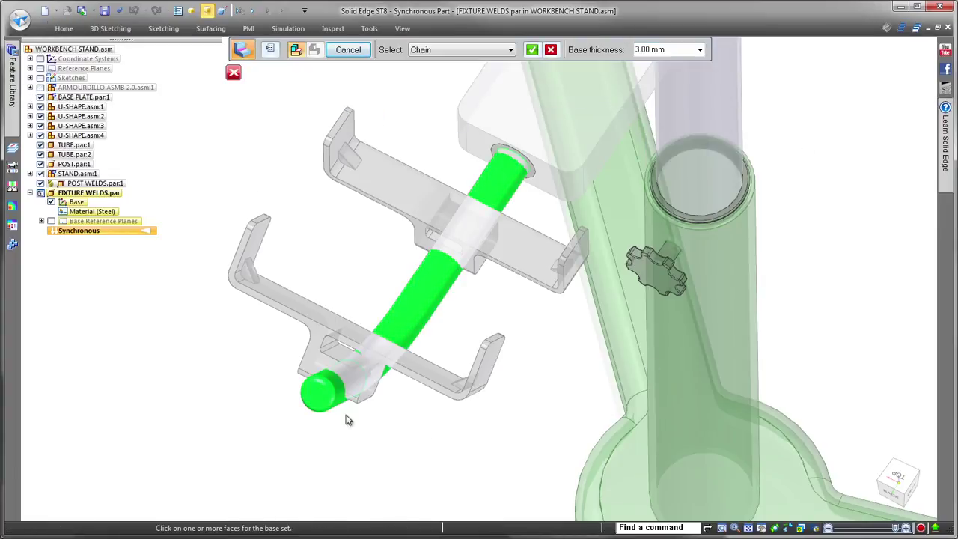
{"action": "right_click", "coordinate": [370, 443]}
{"action": "left_click", "coordinate": [312, 353]}
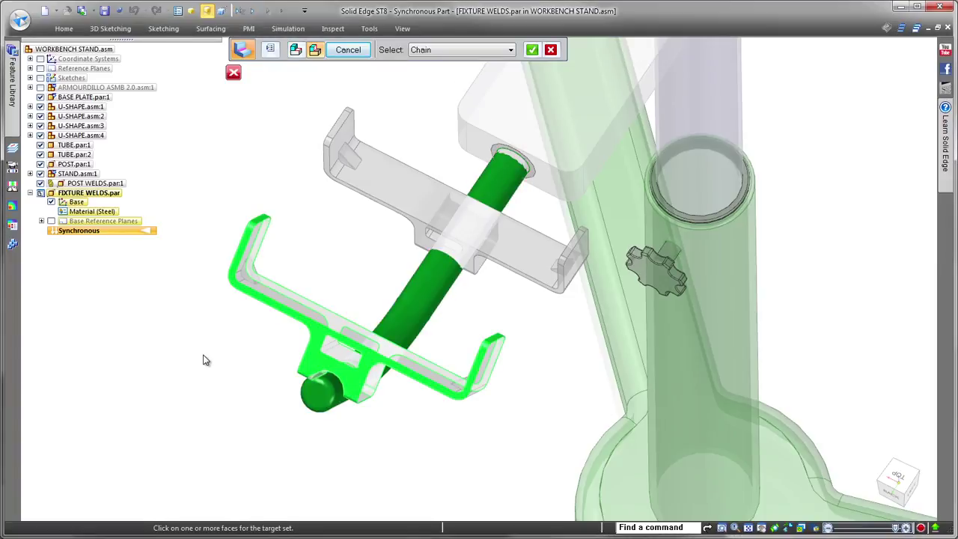
{"action": "right_click", "coordinate": [202, 357]}
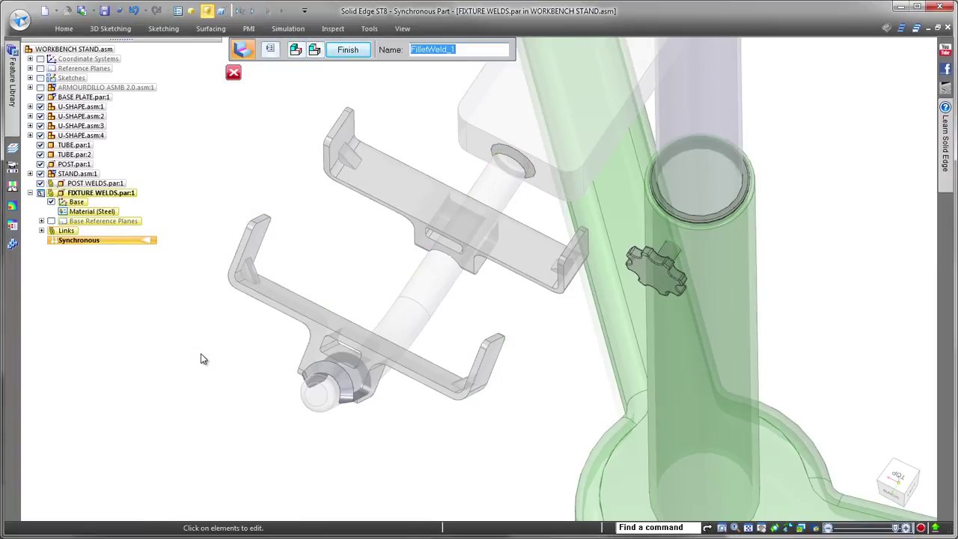
{"action": "right_click", "coordinate": [201, 358]}
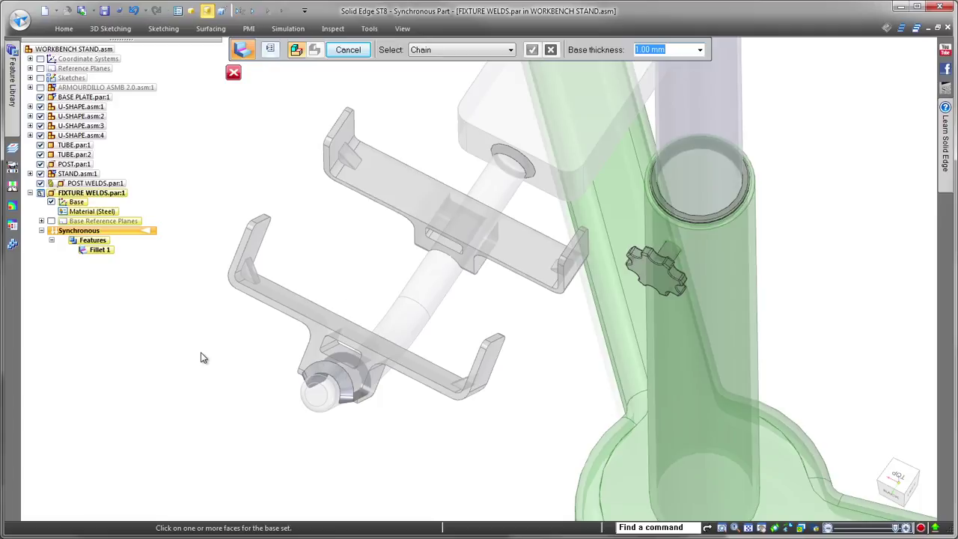
Step: Add a second fillet weld from the bracket face chain to its end face
{"action": "left_click", "coordinate": [317, 313]}
{"action": "right_click", "coordinate": [323, 230]}
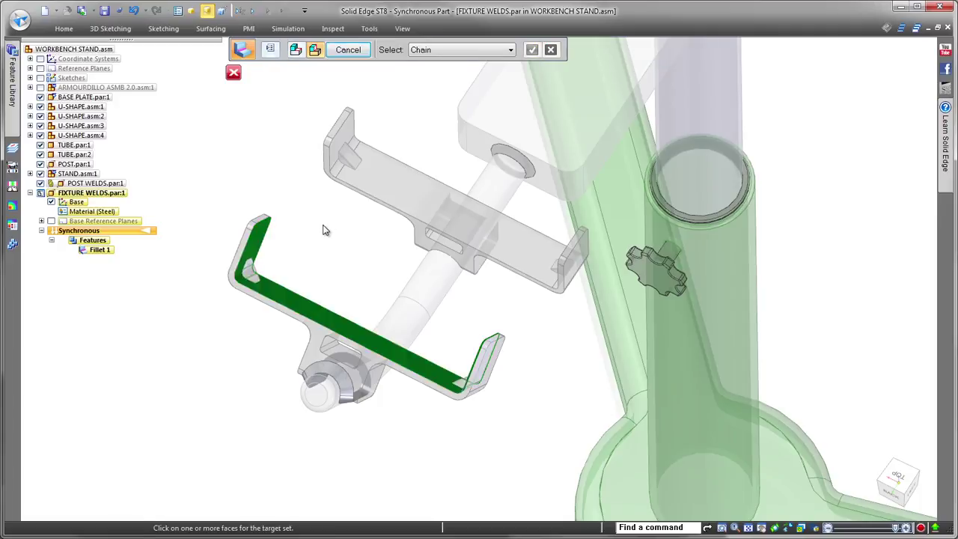
{"action": "left_click", "coordinate": [257, 270]}
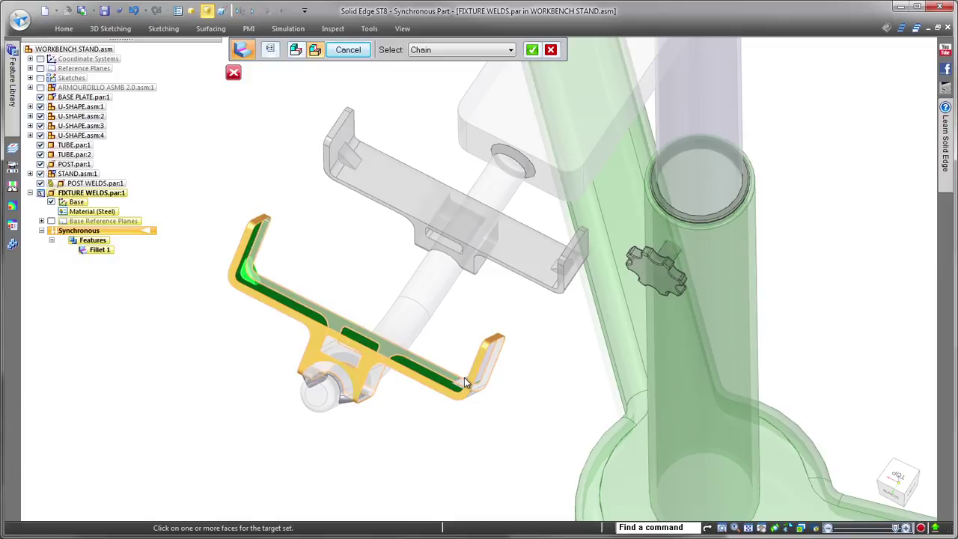
{"action": "right_click", "coordinate": [461, 381]}
{"action": "left_click", "coordinate": [516, 394]}
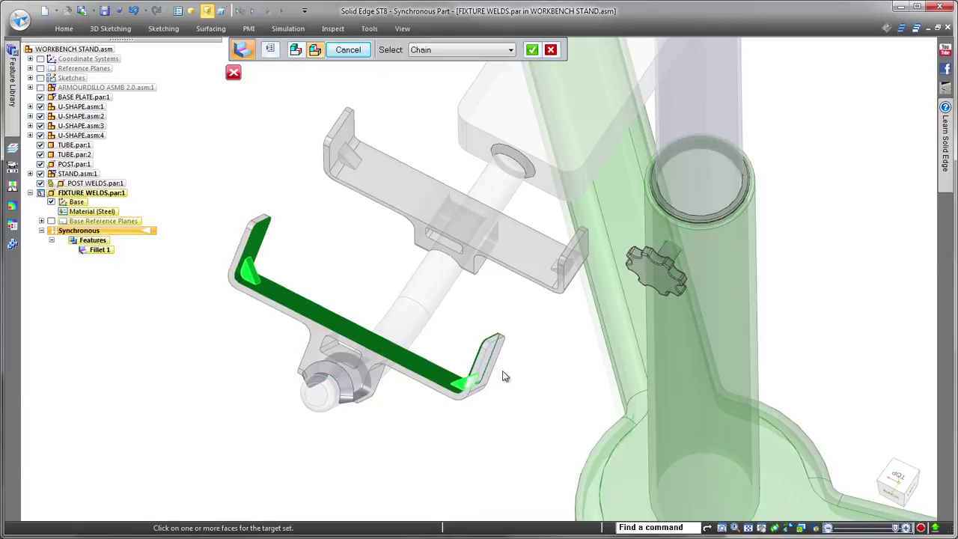
{"action": "right_click", "coordinate": [331, 236]}
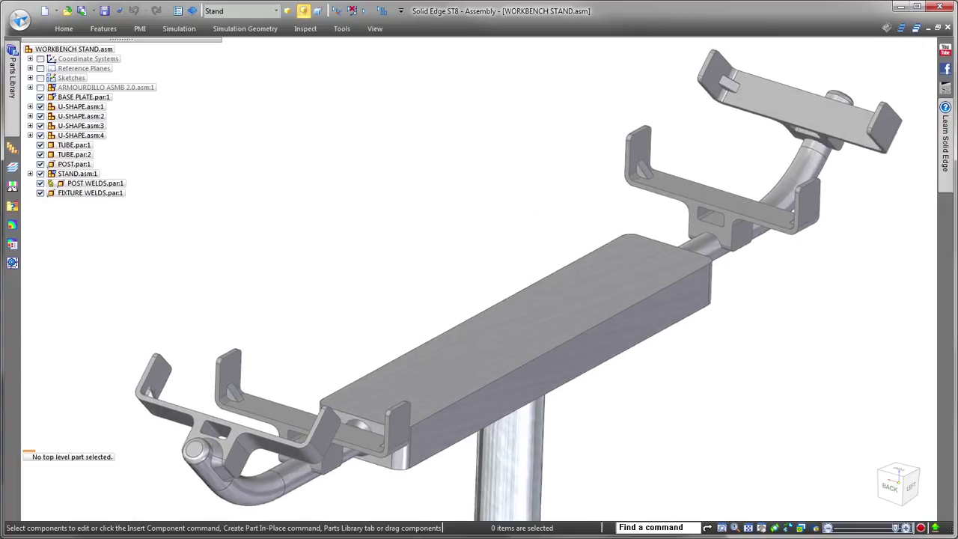
Step: Duplicate FIXTURE WELDS.par from U-SHAPE.asm:4 onto the other three U-shaped brackets
{"action": "left_click", "coordinate": [105, 193]}
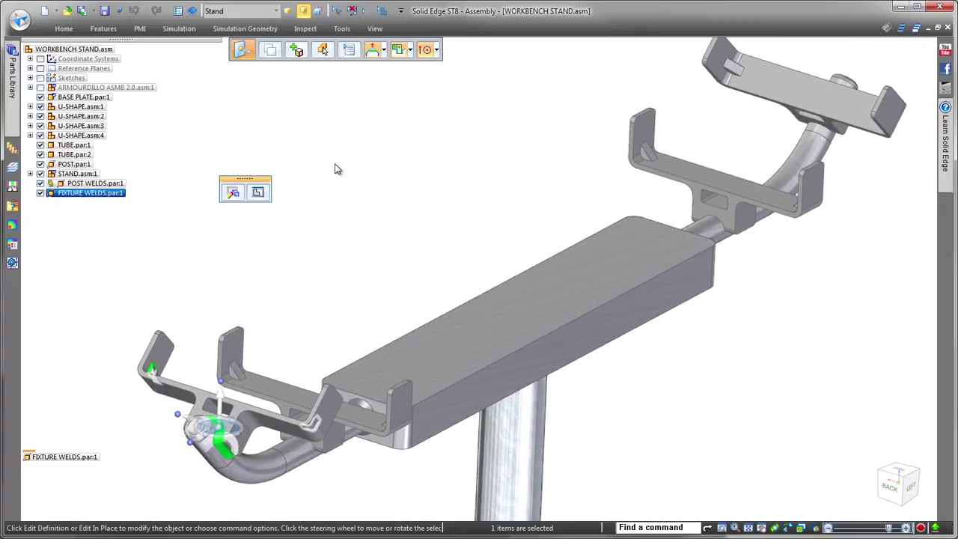
{"action": "left_click", "coordinate": [66, 28]}
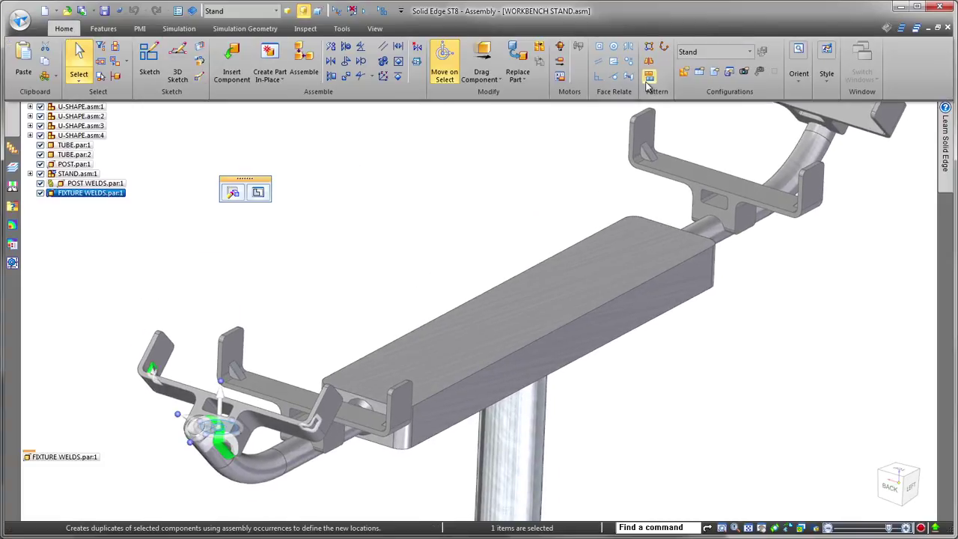
{"action": "left_click", "coordinate": [618, 98]}
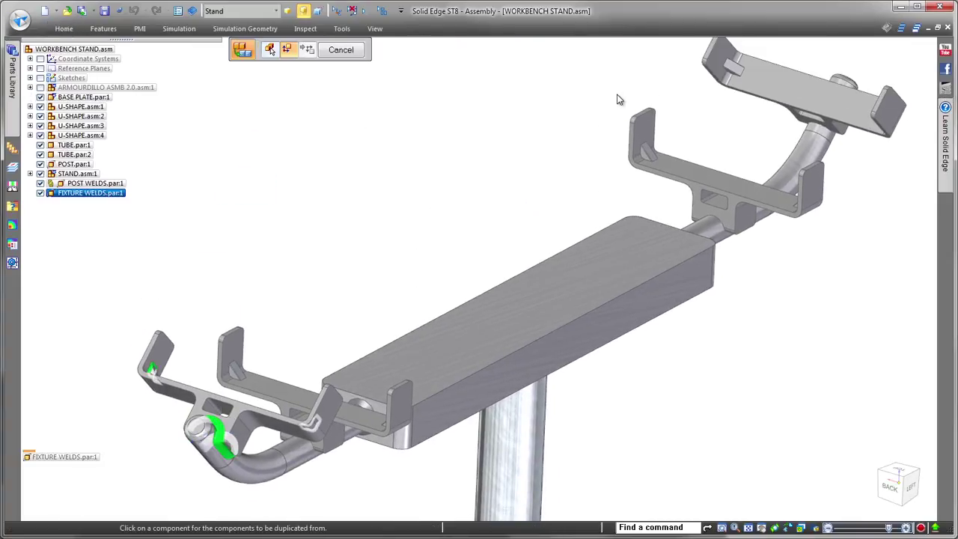
{"action": "left_click", "coordinate": [206, 396]}
{"action": "left_click", "coordinate": [380, 49]}
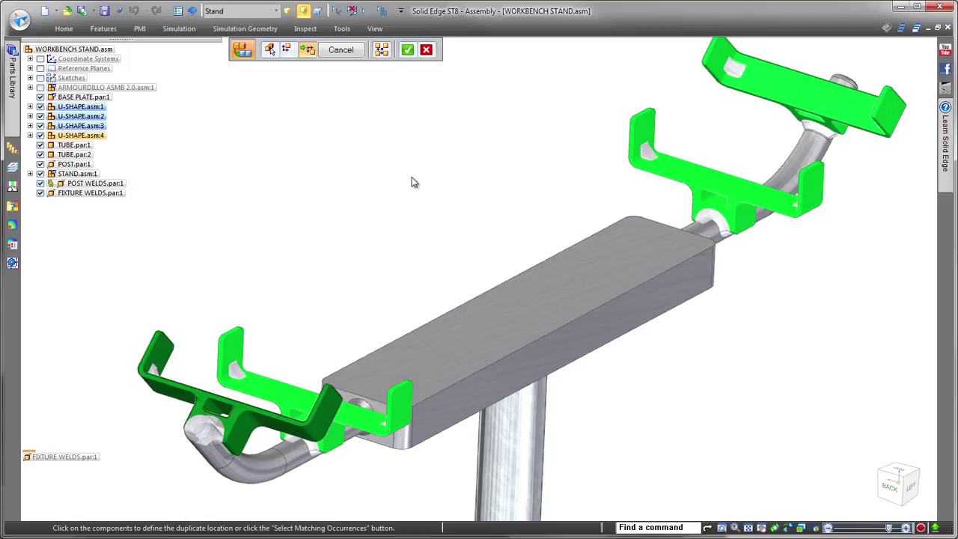
{"action": "key", "text": "Return"}
{"action": "key", "text": "Return"}
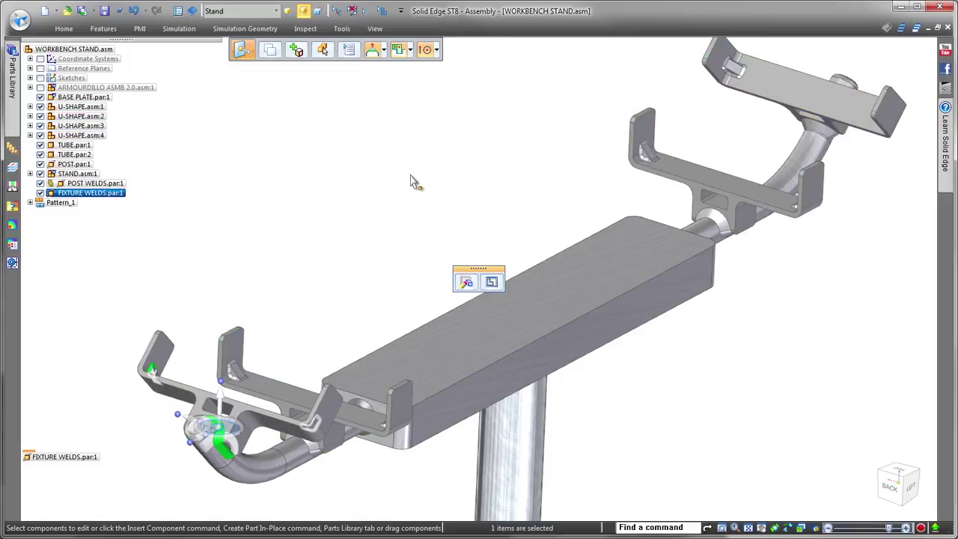
{"action": "left_click", "coordinate": [410, 182]}
{"action": "key", "text": "ctrl+l"}
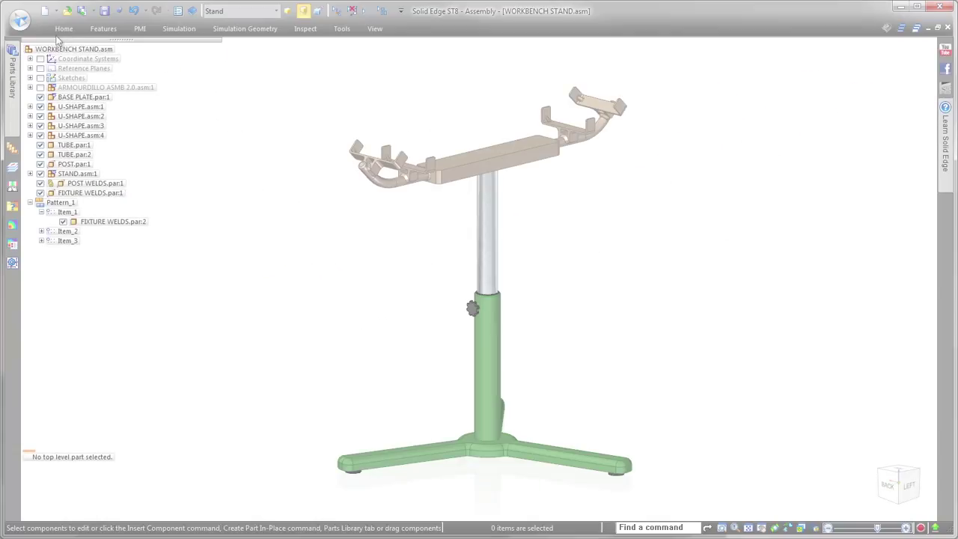
Step: Create a drawing of the active assembly and place a front view on the sheet
{"action": "left_click", "coordinate": [19, 19]}
{"action": "mouse_move", "coordinate": [42, 46]}
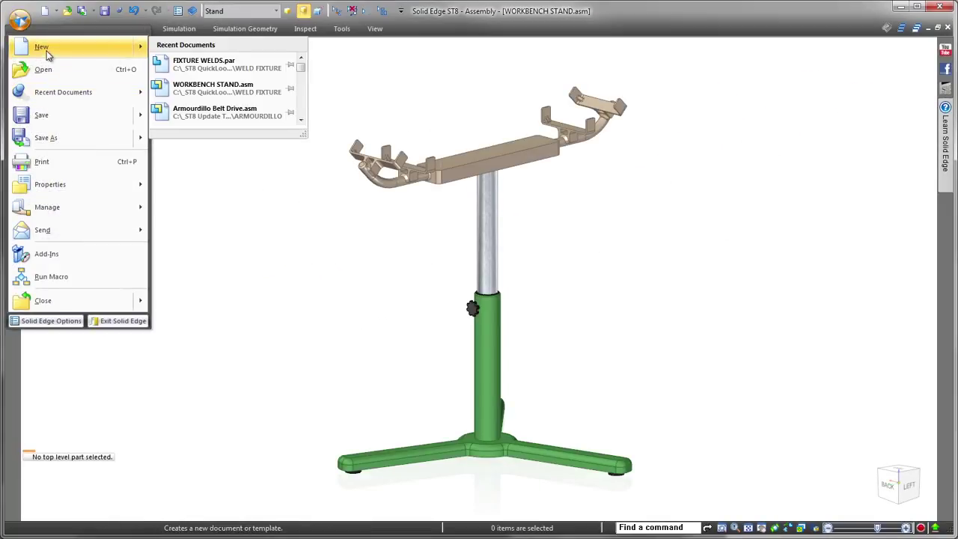
{"action": "left_click", "coordinate": [239, 85]}
{"action": "left_click", "coordinate": [465, 296]}
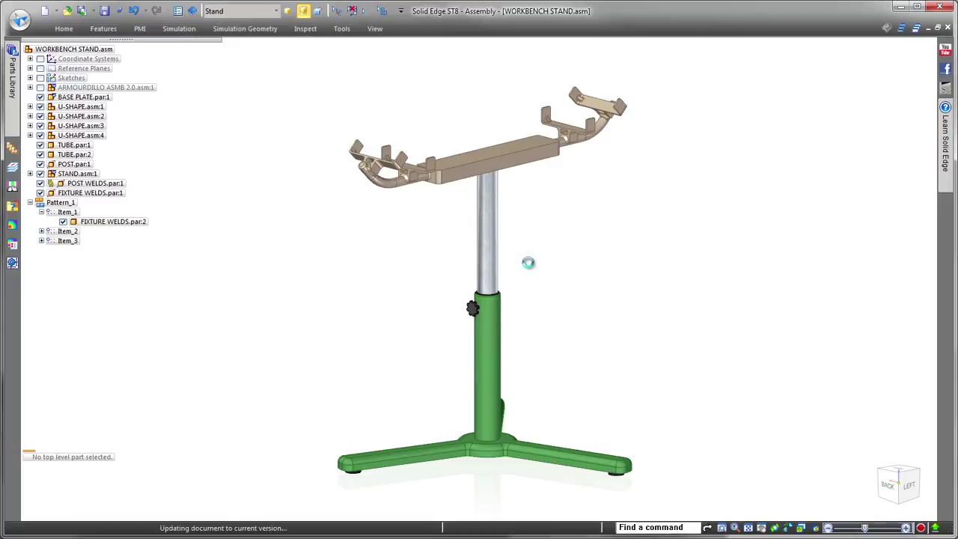
{"action": "left_click", "coordinate": [567, 50]}
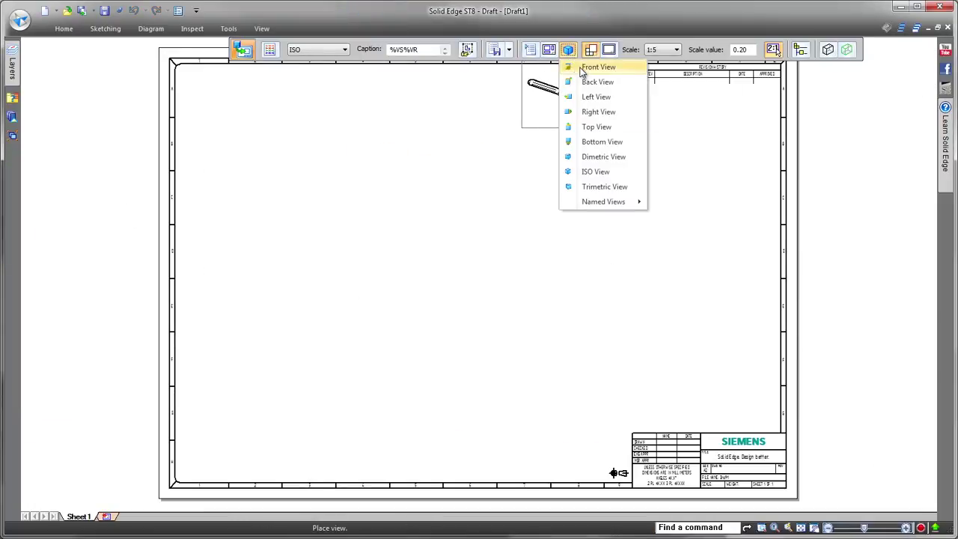
{"action": "left_click", "coordinate": [588, 67]}
{"action": "left_click", "coordinate": [284, 262]}
Step: Draw a cutting plane line through the bracket in the front view
{"action": "right_click", "coordinate": [569, 241]}
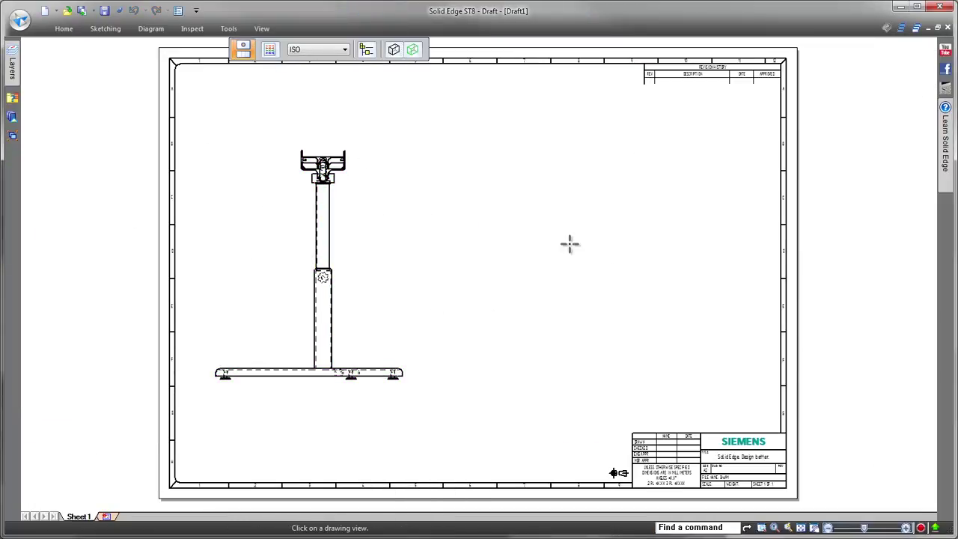
{"action": "left_click", "coordinate": [539, 209]}
{"action": "scroll", "coordinate": [307, 235], "scroll_direction": "up", "scroll_amount": 3}
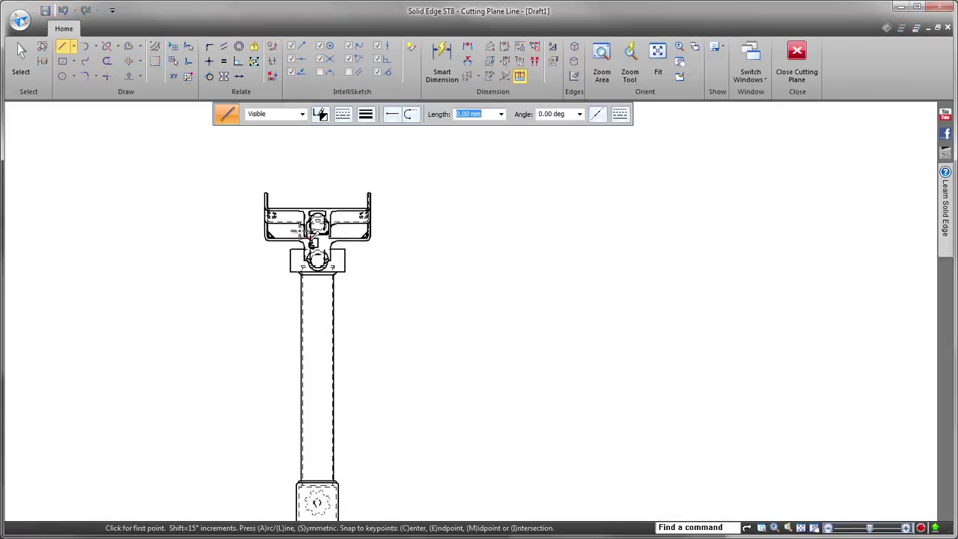
{"action": "left_click", "coordinate": [322, 311]}
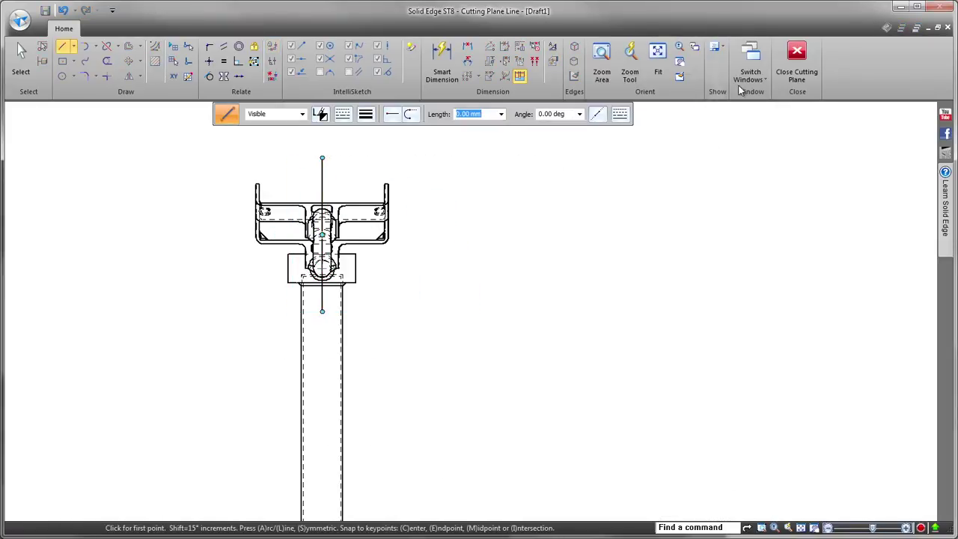
{"action": "left_click", "coordinate": [797, 56]}
{"action": "left_click", "coordinate": [553, 154]}
Step: Place SECTION A-A from the cutting plane to the right of the front view
{"action": "right_click", "coordinate": [565, 152]}
{"action": "left_click", "coordinate": [573, 202]}
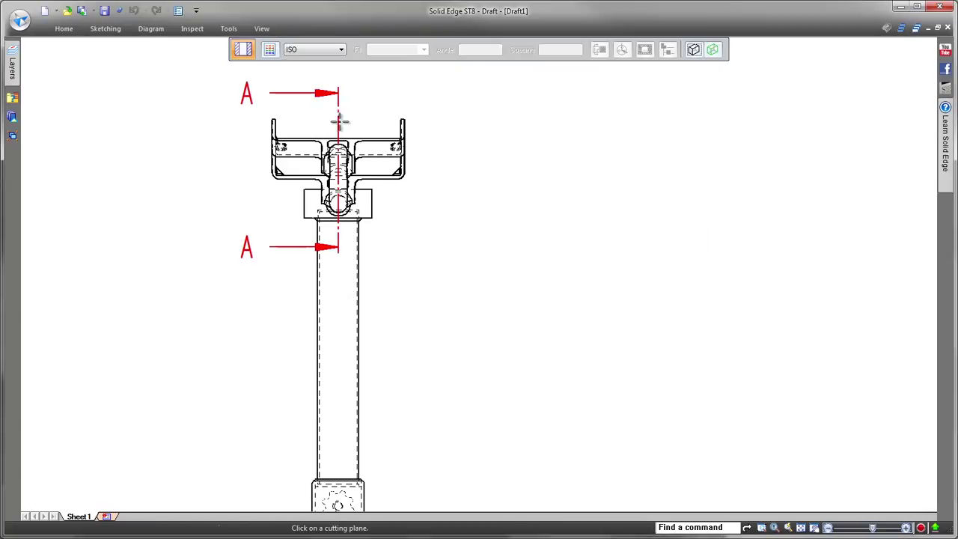
{"action": "left_click", "coordinate": [338, 122]}
{"action": "left_click", "coordinate": [820, 122]}
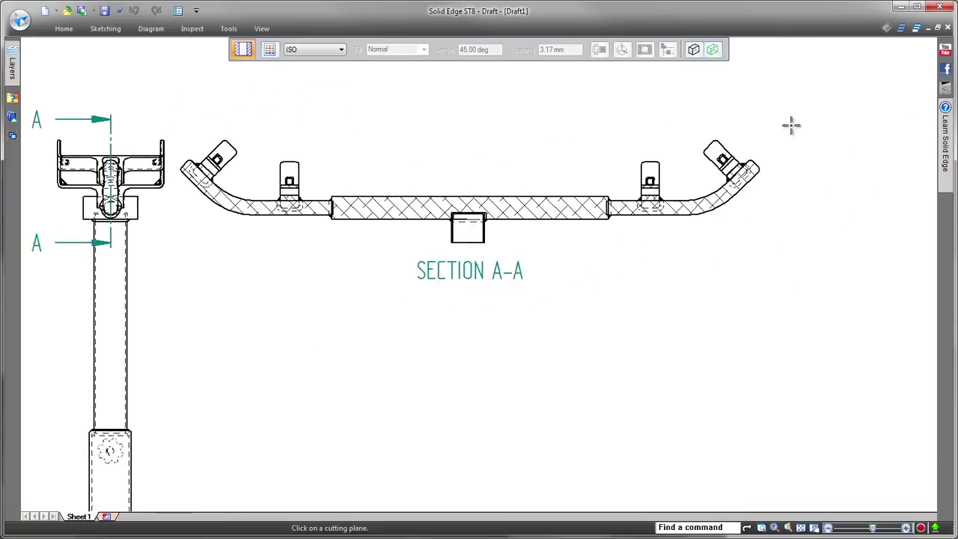
{"action": "right_click", "coordinate": [718, 213]}
Step: Place Detail B of a fixture joint below the section and add fillet weld symbols sized 3 and 2
{"action": "left_click", "coordinate": [722, 228]}
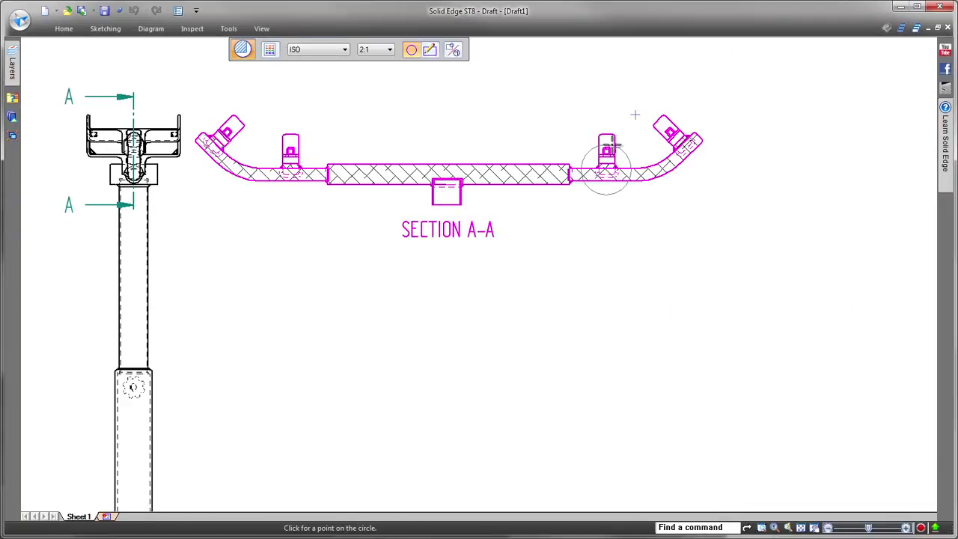
{"action": "left_click", "coordinate": [634, 115]}
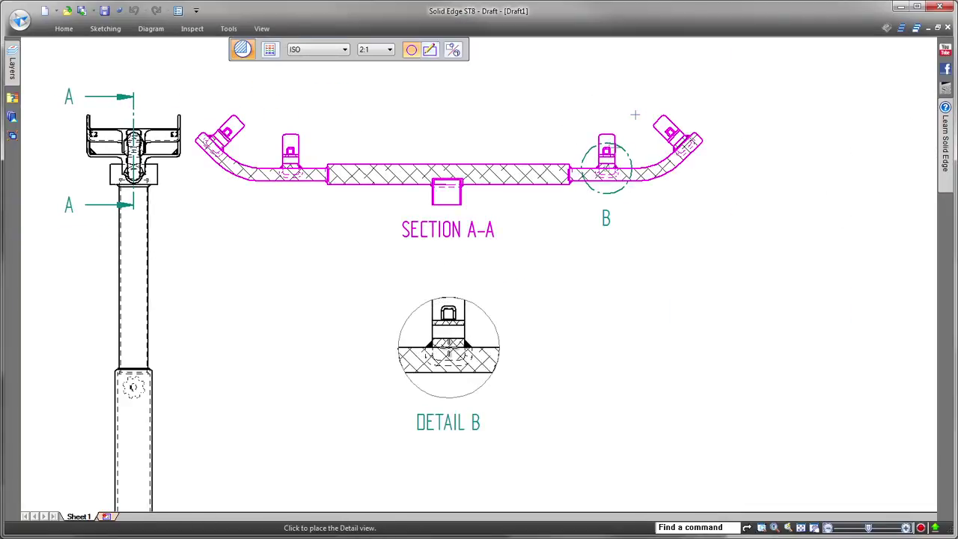
{"action": "left_click", "coordinate": [64, 28]}
{"action": "left_click", "coordinate": [588, 47]}
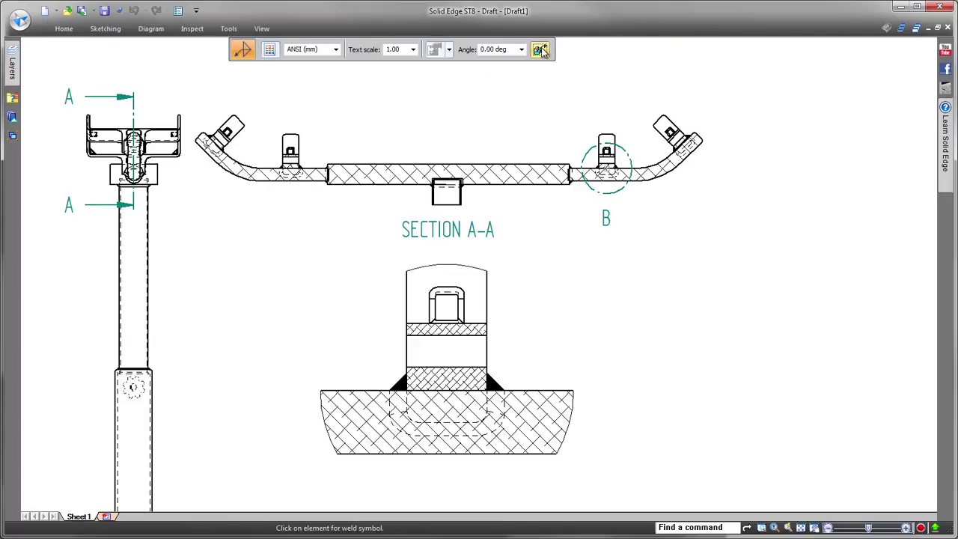
{"action": "scroll", "coordinate": [646, 278], "scroll_direction": "up", "scroll_amount": 1}
{"action": "scroll", "coordinate": [646, 278], "scroll_direction": "up", "scroll_amount": 1}
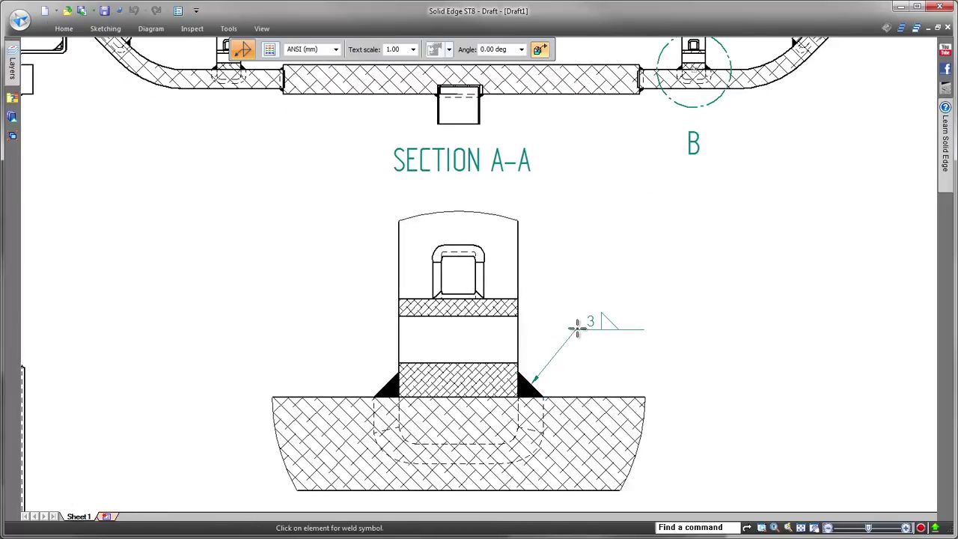
{"action": "scroll", "coordinate": [577, 327], "scroll_direction": "up", "scroll_amount": 1}
{"action": "scroll", "coordinate": [682, 235], "scroll_direction": "up", "scroll_amount": 1}
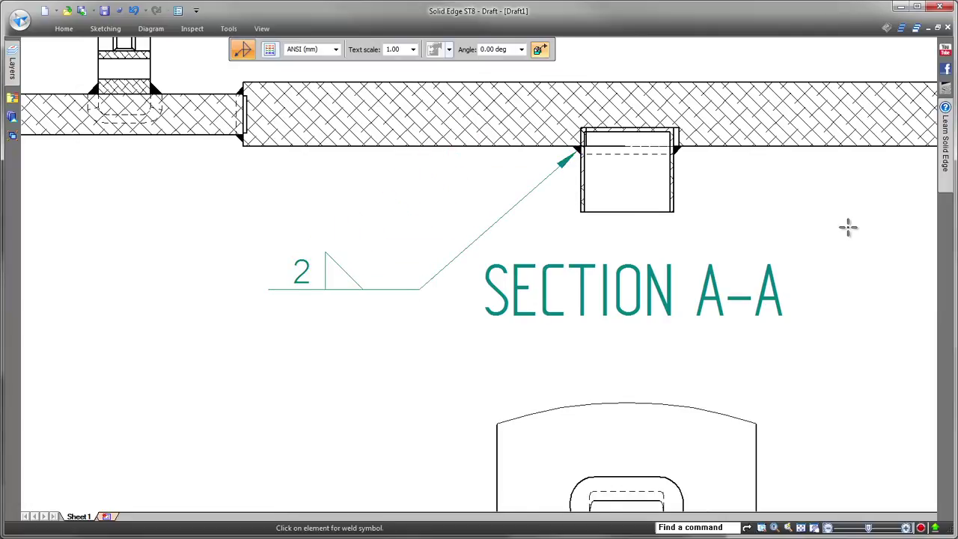
{"action": "scroll", "coordinate": [773, 255], "scroll_direction": "down", "scroll_amount": 3}
{"action": "scroll", "coordinate": [774, 255], "scroll_direction": "down", "scroll_amount": 1}
{"action": "scroll", "coordinate": [774, 255], "scroll_direction": "down", "scroll_amount": 1}
{"action": "right_click", "coordinate": [768, 250]}
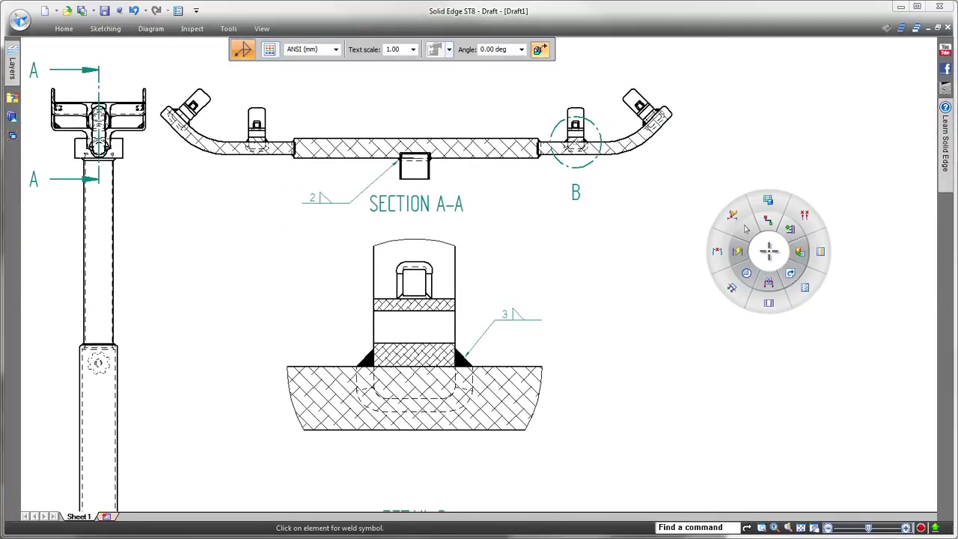
{"action": "left_click", "coordinate": [768, 198]}
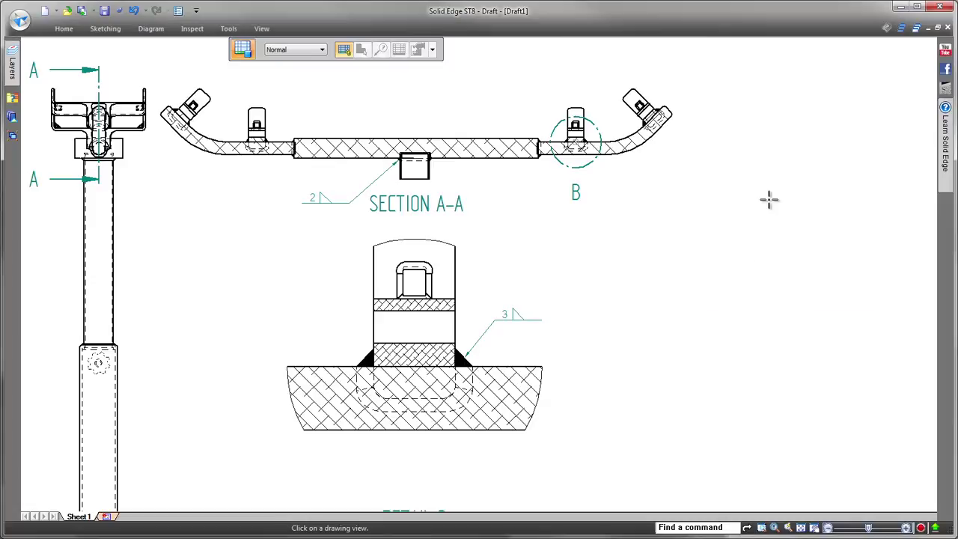
Step: Place a Work Stand-style parts list from the section view and move balloon 4
{"action": "left_click", "coordinate": [642, 150]}
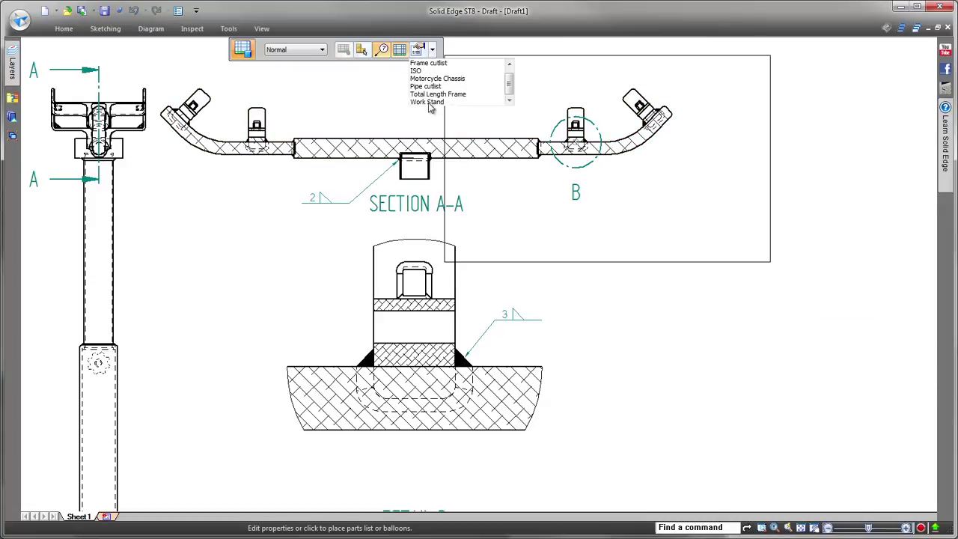
{"action": "left_click", "coordinate": [429, 102]}
{"action": "scroll", "coordinate": [592, 234], "scroll_direction": "down", "scroll_amount": 2}
{"action": "scroll", "coordinate": [391, 207], "scroll_direction": "down", "scroll_amount": 1}
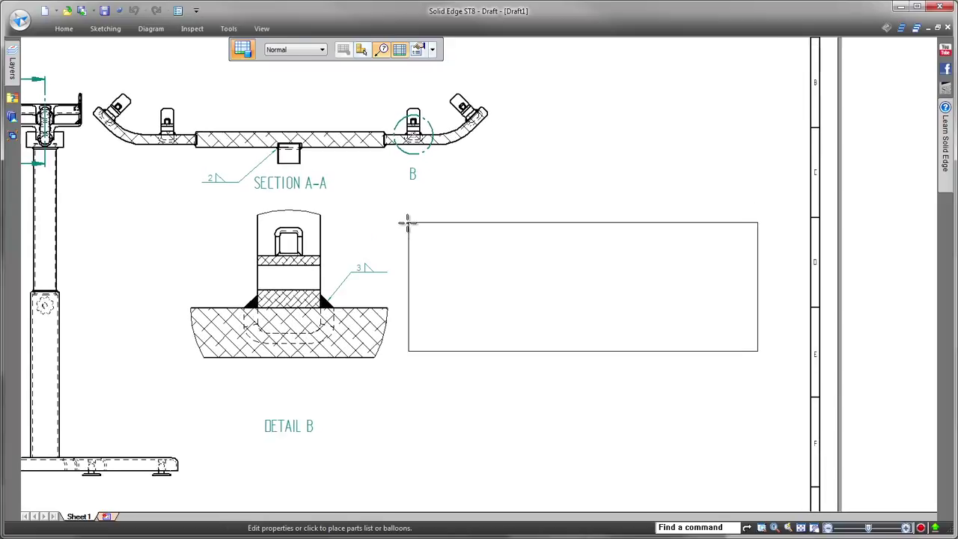
{"action": "left_click", "coordinate": [416, 199]}
{"action": "scroll", "coordinate": [689, 102], "scroll_direction": "up", "scroll_amount": 1}
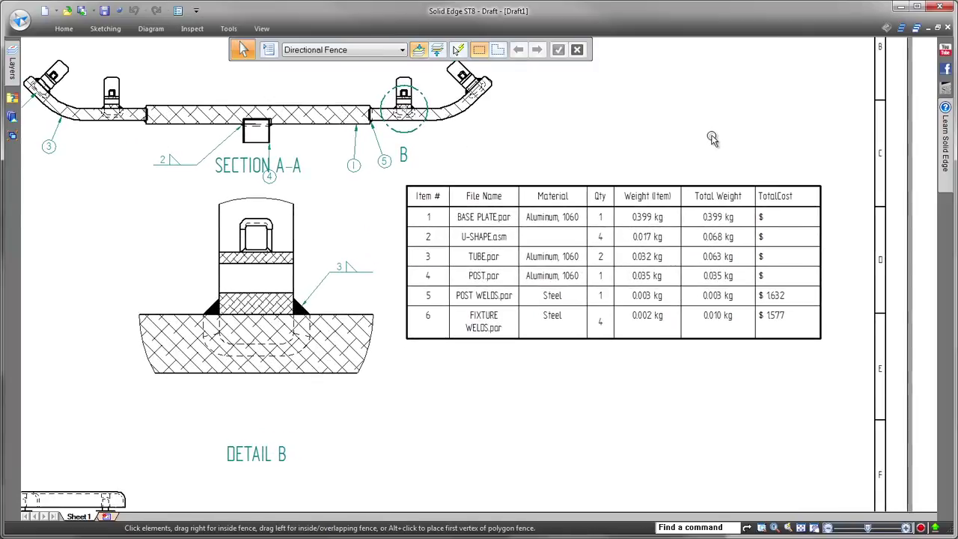
{"action": "left_click_drag", "start_coordinate": [269, 175], "coordinate": [303, 149]}
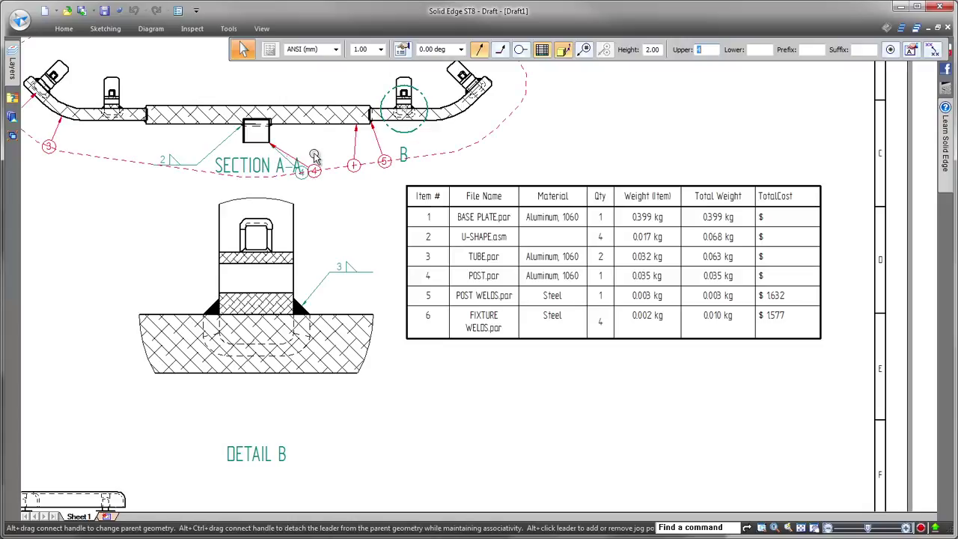
{"action": "key", "text": "Escape"}
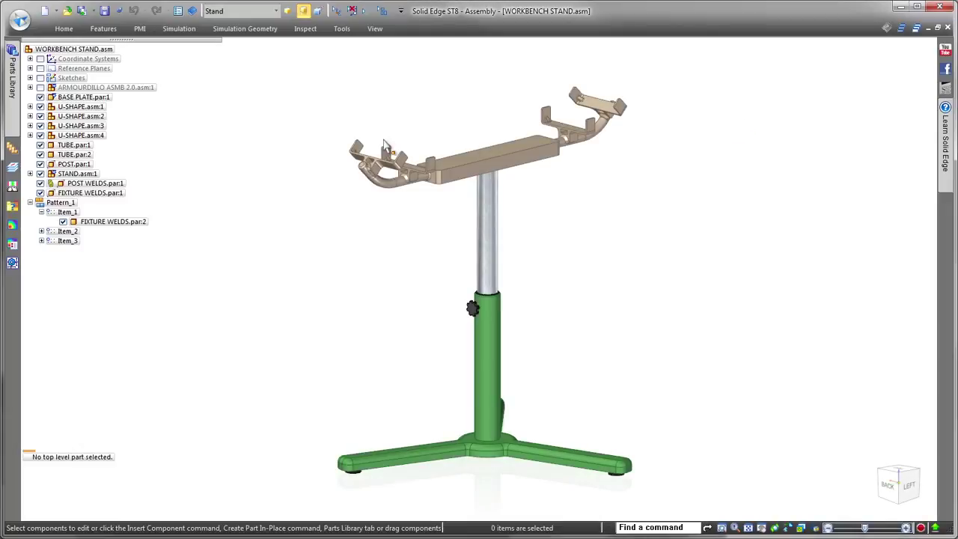
Step: Edit POST WELDS in place and enlarge the Fillet 1 weld bead at the tube-to-beam joint
{"action": "left_click", "coordinate": [99, 189]}
{"action": "left_click", "coordinate": [258, 187]}
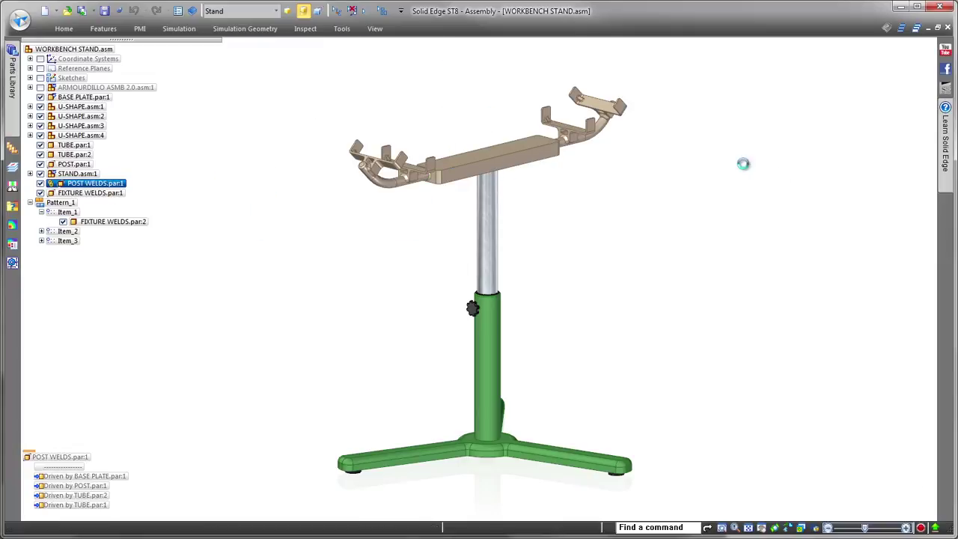
{"action": "middle_click_drag", "start_coordinate": [754, 167], "coordinate": [783, 145]}
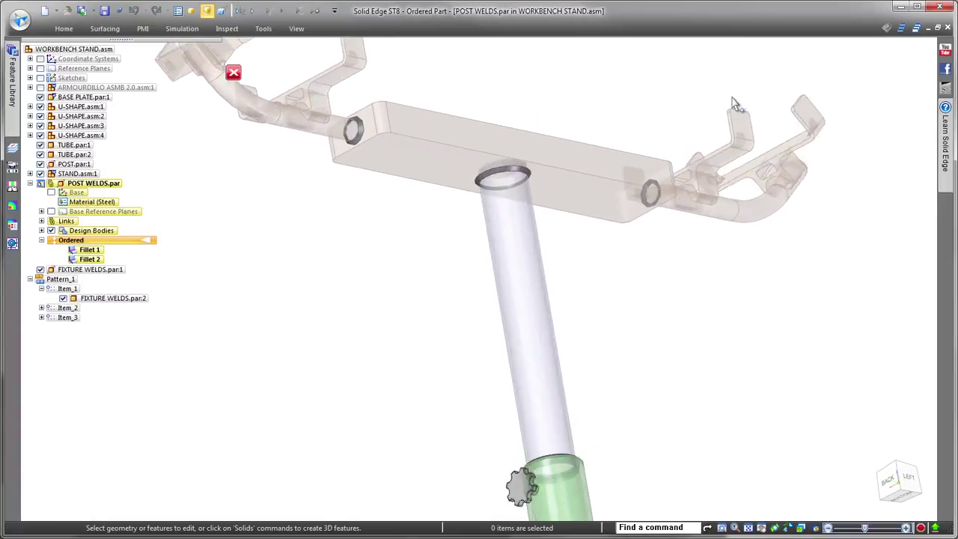
{"action": "scroll", "coordinate": [684, 246], "scroll_direction": "up", "scroll_amount": 5}
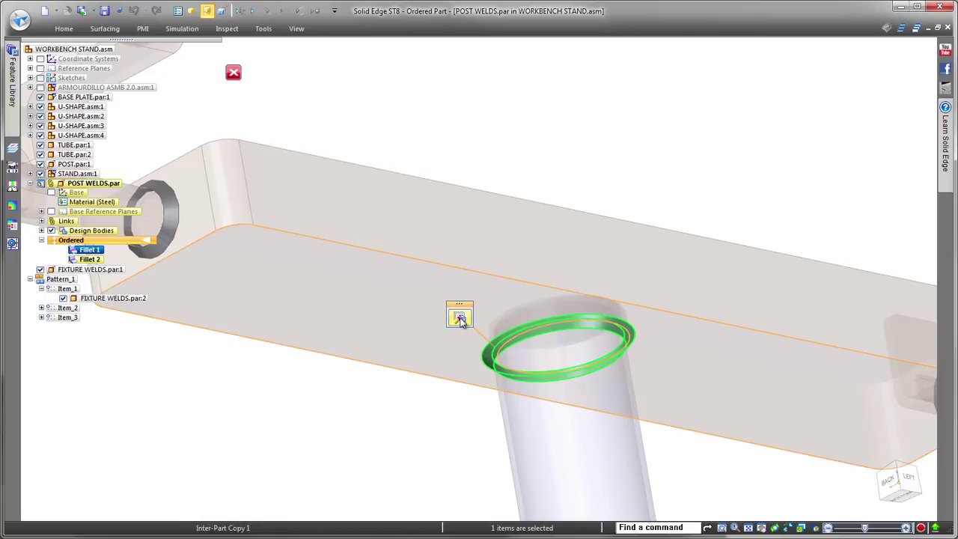
{"action": "left_click", "coordinate": [459, 318]}
{"action": "left_click", "coordinate": [271, 51]}
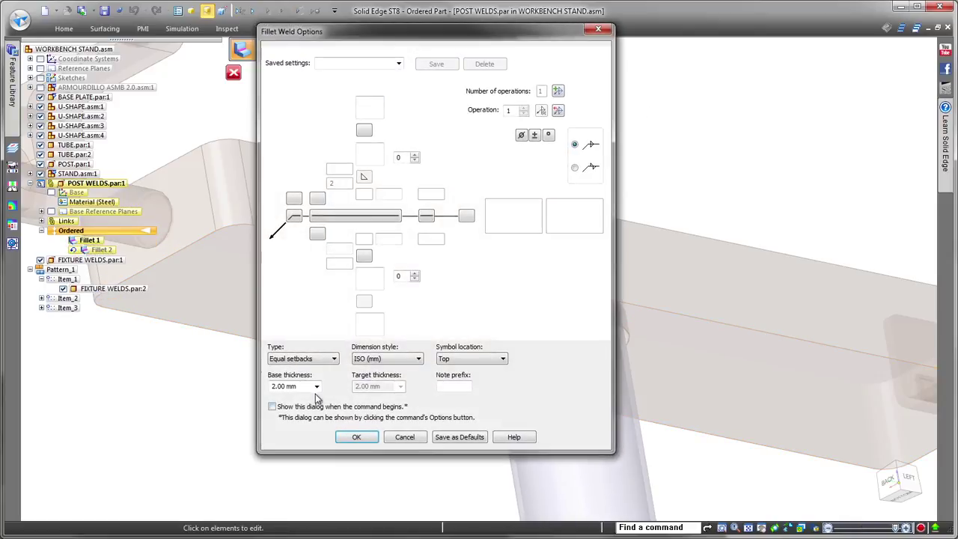
{"action": "left_click", "coordinate": [356, 437]}
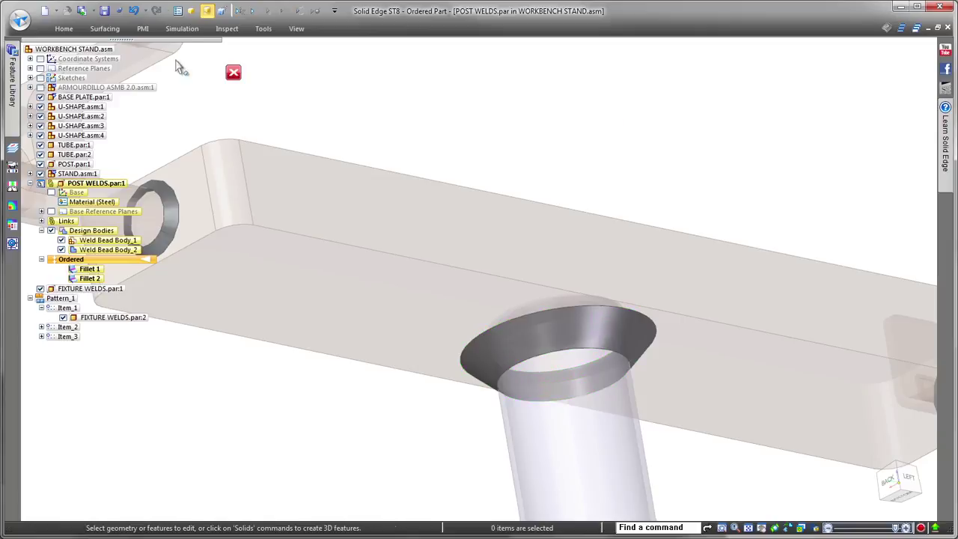
Step: Save the POST WELDS part and return to the draft
{"action": "left_click", "coordinate": [104, 11]}
{"action": "key", "text": "ctrl+f"}
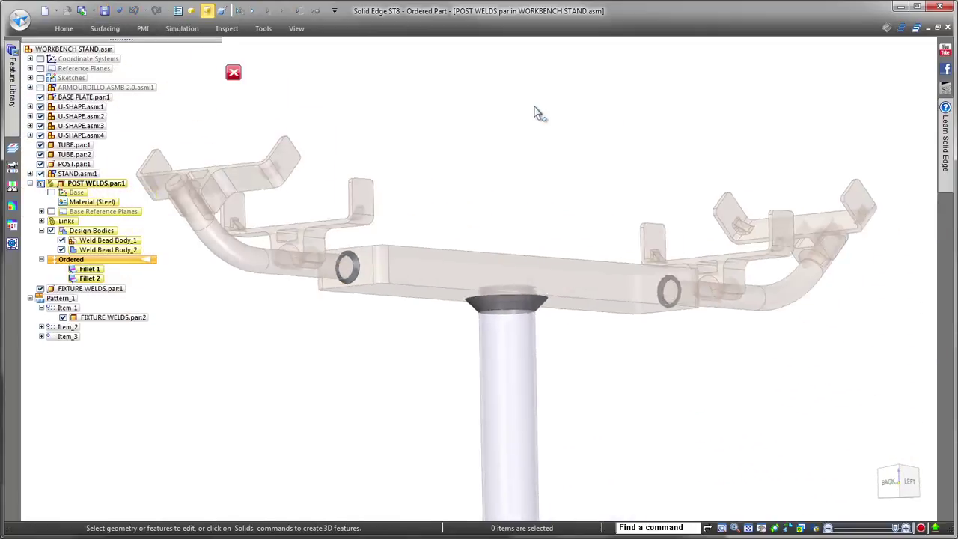
{"action": "left_click", "coordinate": [234, 74]}
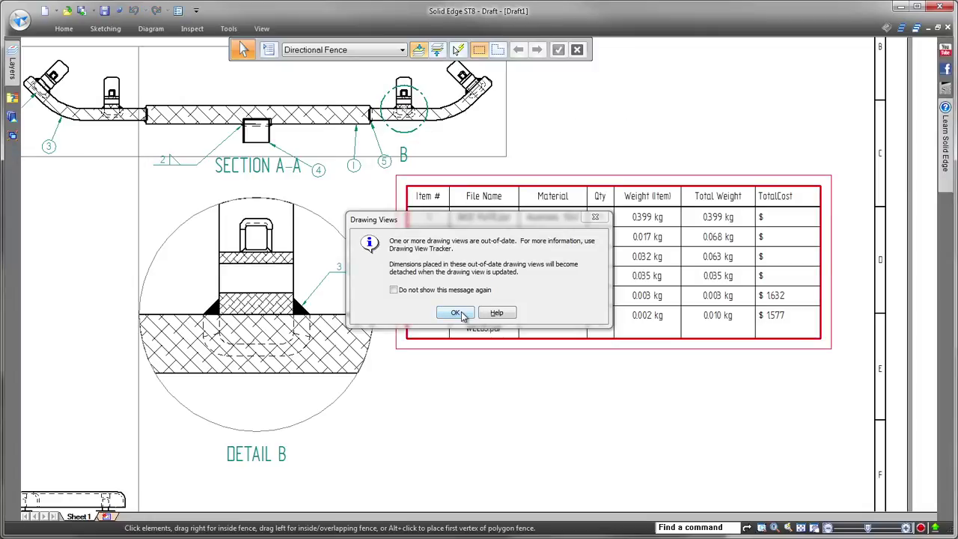
Step: Acknowledge the out-of-date message, update the drawing views, and dismiss the Dimension Tracker report
{"action": "left_click", "coordinate": [462, 315]}
{"action": "left_click", "coordinate": [64, 29]}
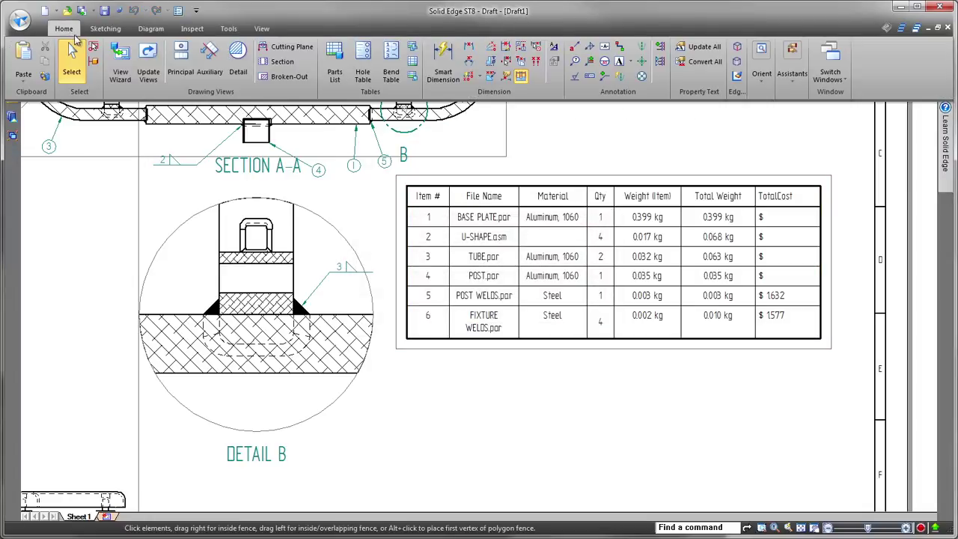
{"action": "left_click", "coordinate": [149, 65]}
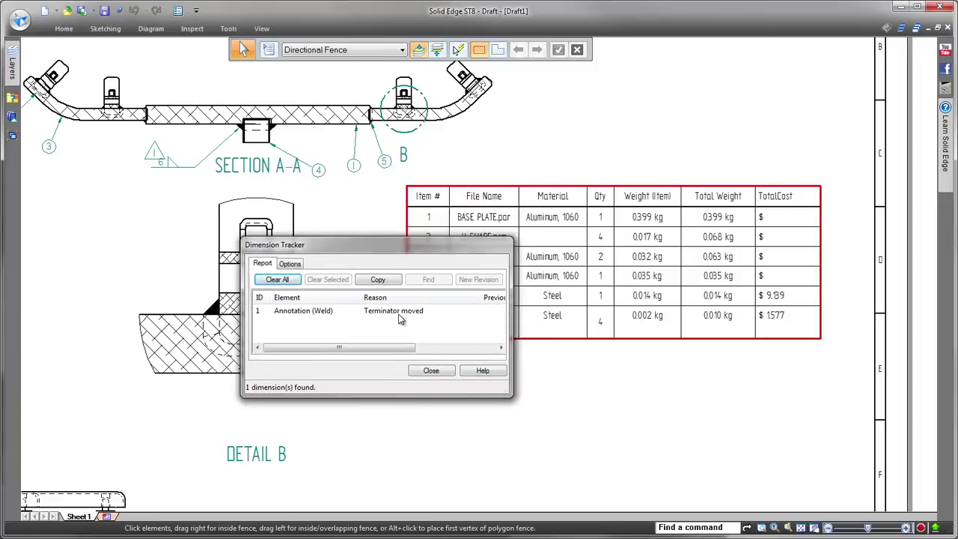
{"action": "left_click", "coordinate": [430, 373]}
{"action": "scroll", "coordinate": [706, 124], "scroll_direction": "up", "scroll_amount": 2}
{"action": "scroll", "coordinate": [727, 107], "scroll_direction": "up", "scroll_amount": 2}
{"action": "scroll", "coordinate": [729, 108], "scroll_direction": "down", "scroll_amount": 3}
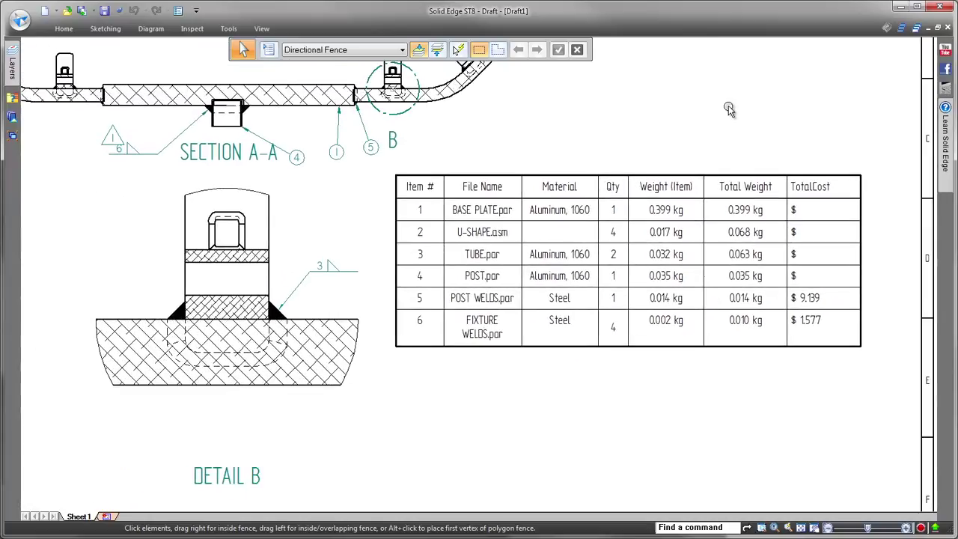